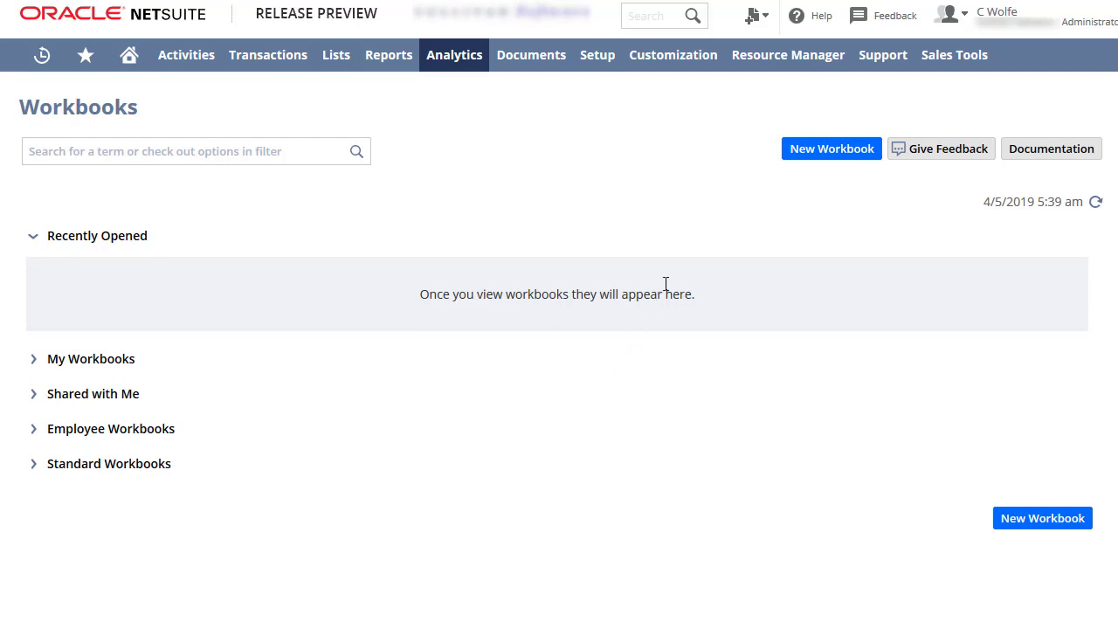
Create a new workbook based on the Transaction record type and dismiss the introduction dialog
{"action": "left_click", "coordinate": [798, 160]}
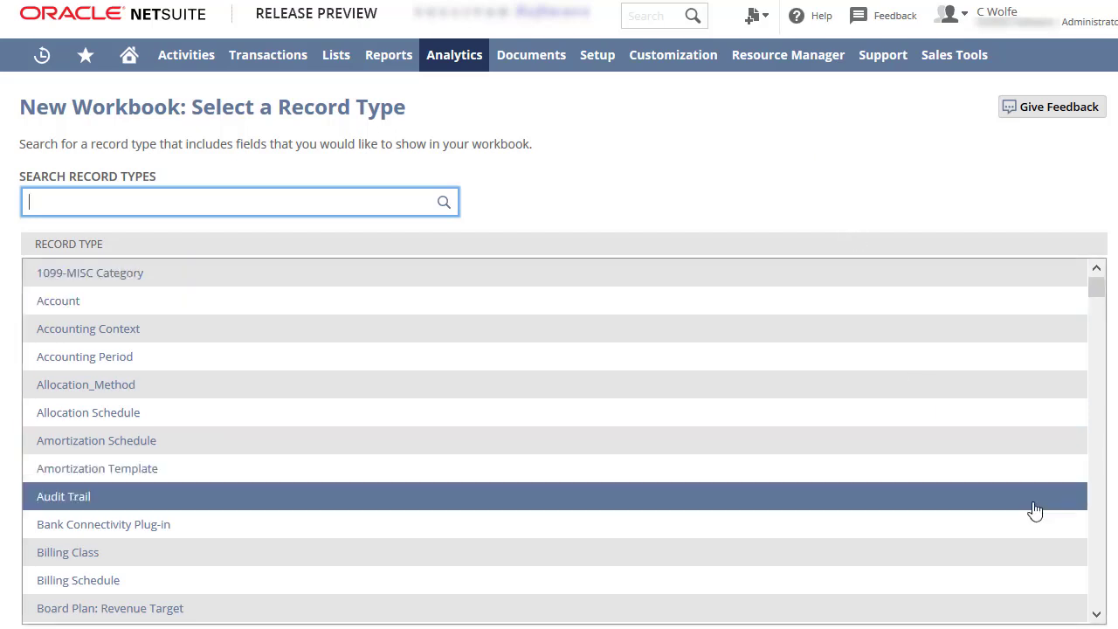
{"action": "left_click", "coordinate": [1099, 554]}
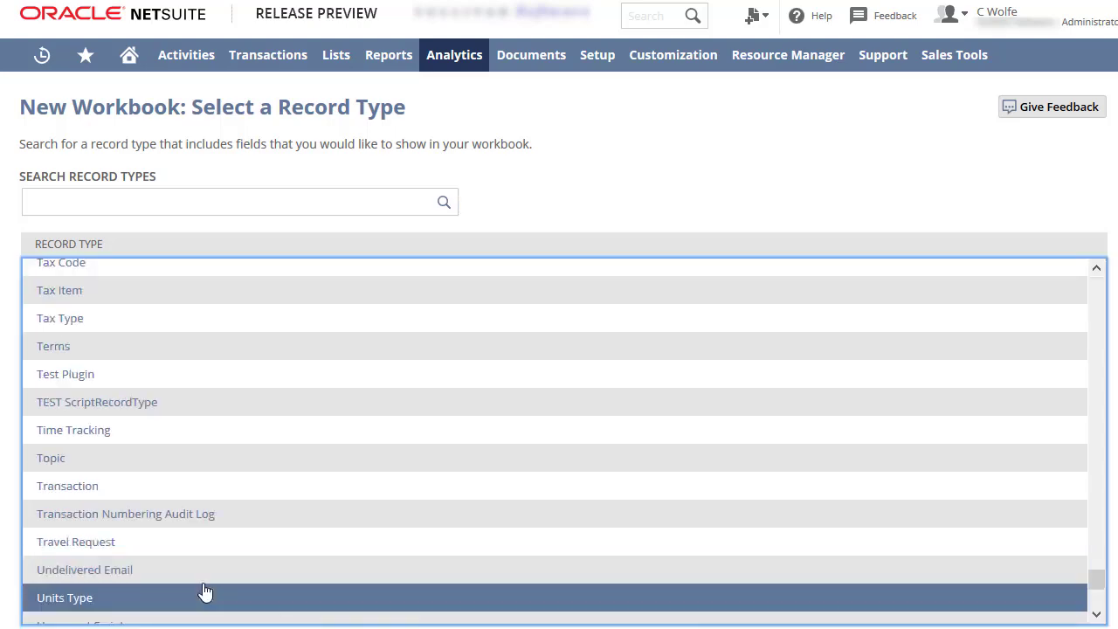
{"action": "left_click", "coordinate": [92, 494]}
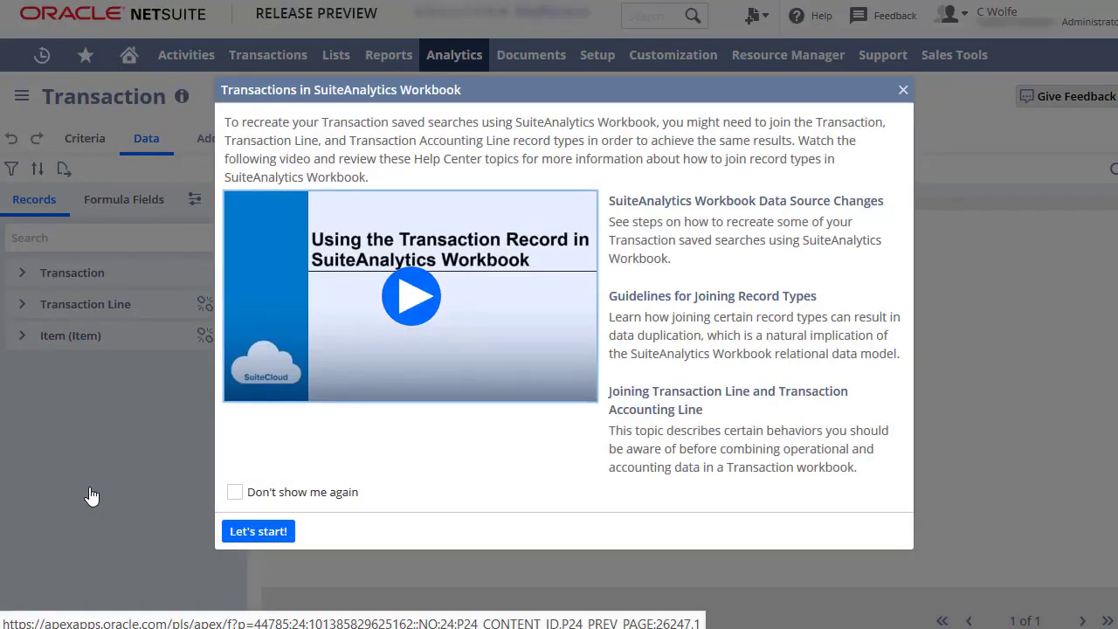
{"action": "left_click", "coordinate": [257, 533]}
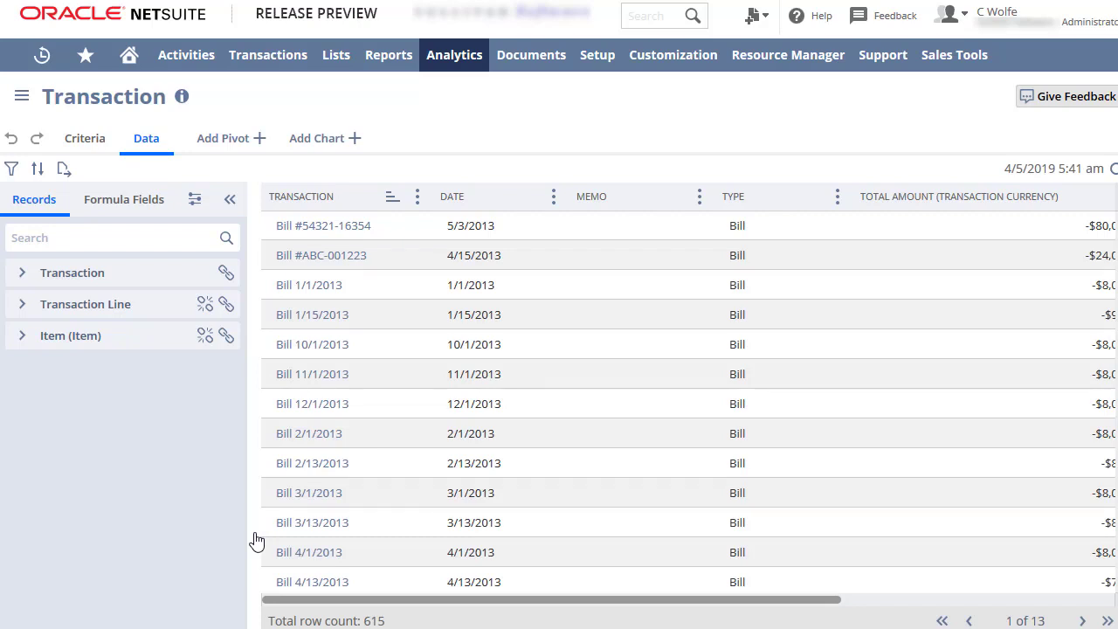
Add the Transaction's Currency field as a column after Date in the data table
{"action": "left_click", "coordinate": [22, 273]}
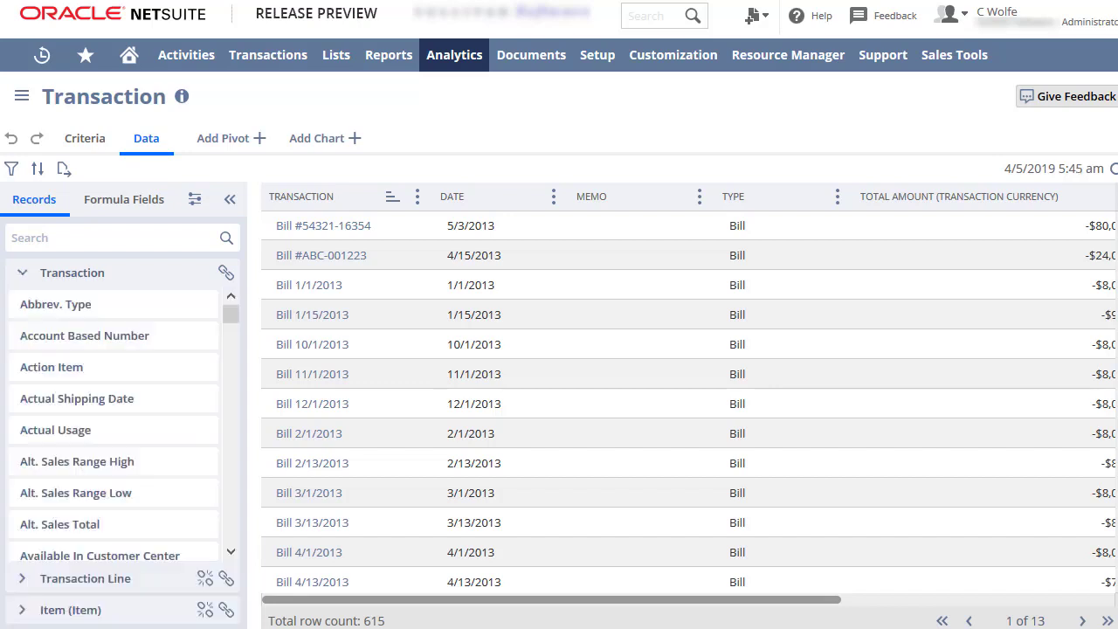
{"action": "scroll", "coordinate": [555, 433], "scroll_direction": "right", "scroll_amount": 3}
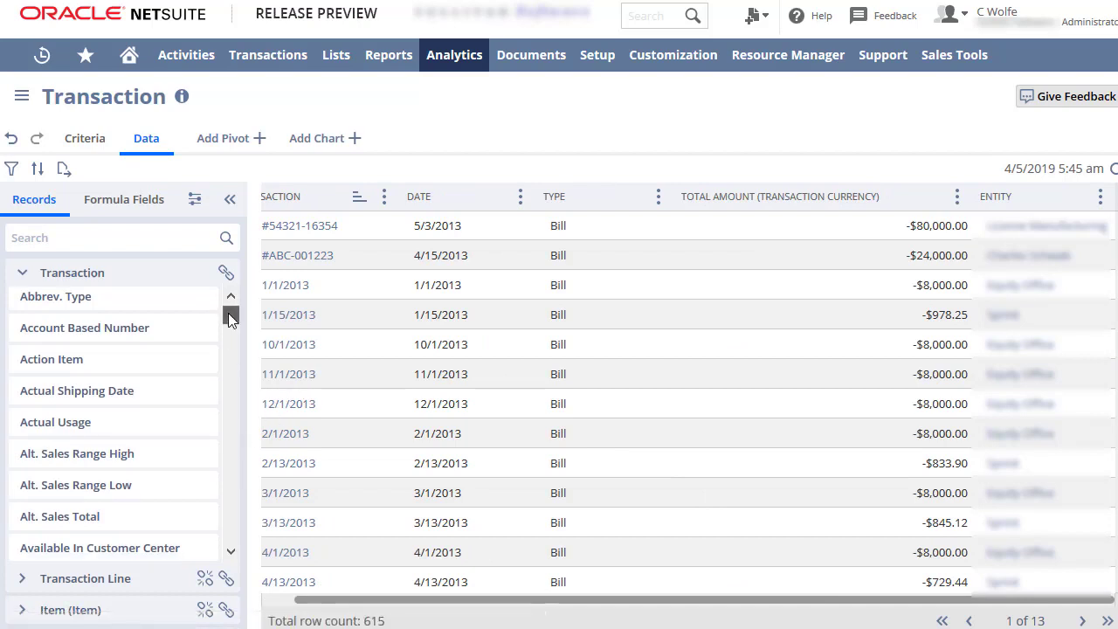
{"action": "left_click_drag", "start_coordinate": [231, 314], "coordinate": [230, 352]}
{"action": "left_click_drag", "start_coordinate": [163, 390], "coordinate": [537, 218]}
{"action": "left_click", "coordinate": [136, 200]}
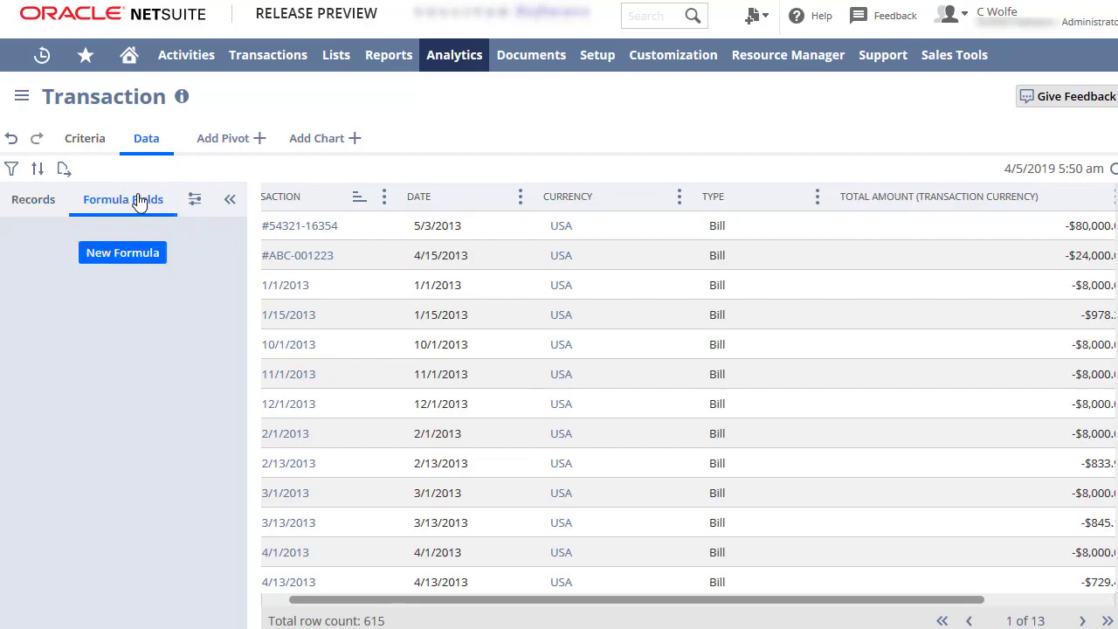
{"action": "left_click", "coordinate": [127, 253]}
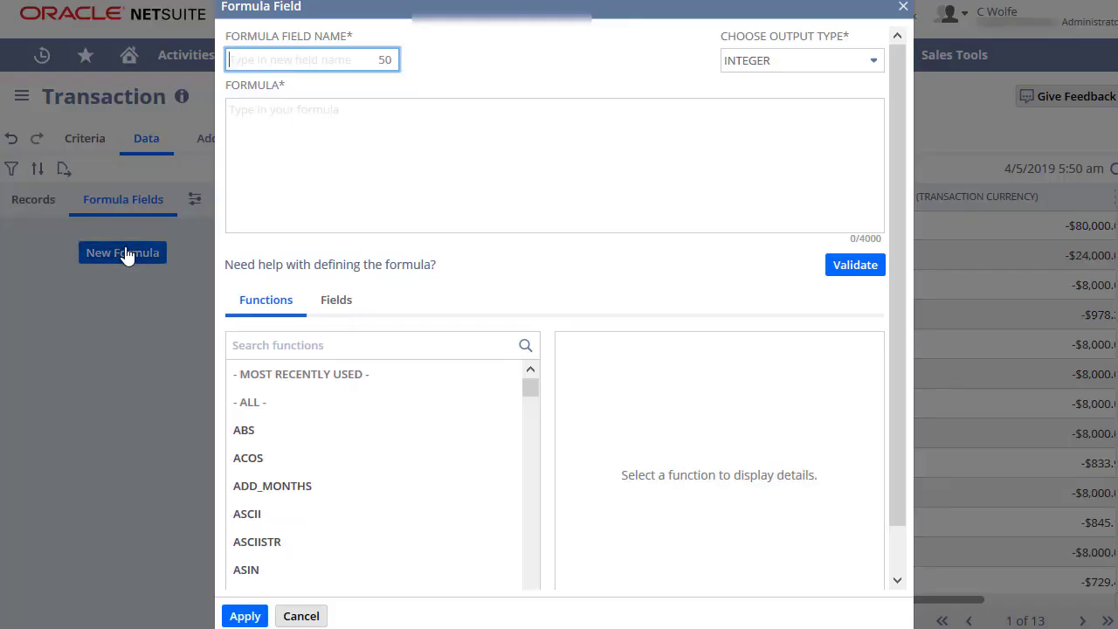
{"action": "left_click", "coordinate": [301, 615]}
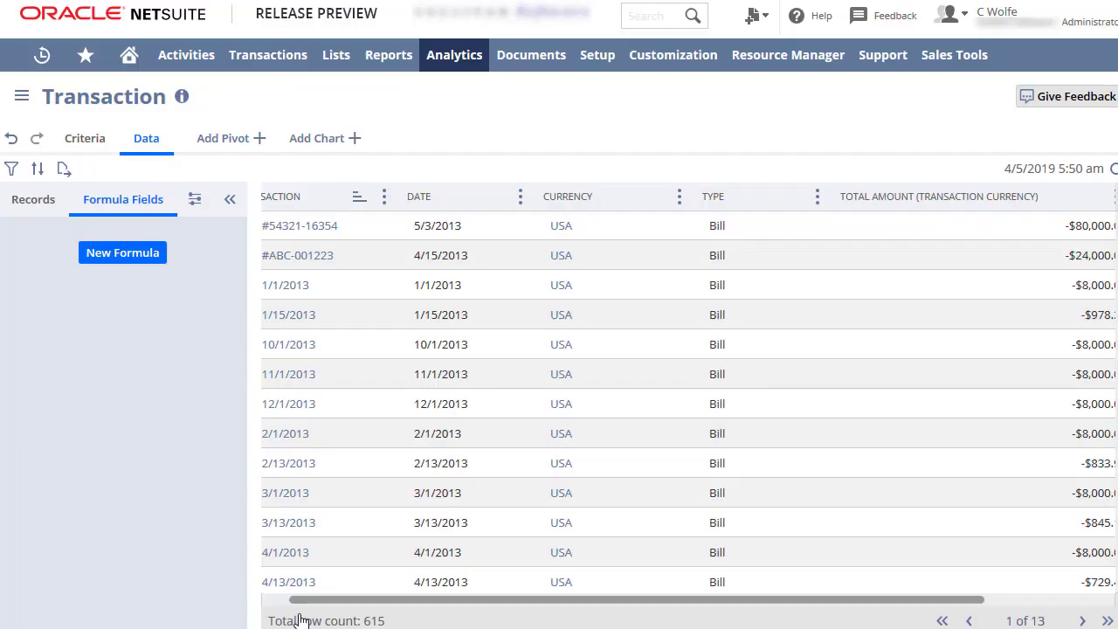
Join the Project record under Entity to the Transaction record
{"action": "left_click", "coordinate": [35, 200]}
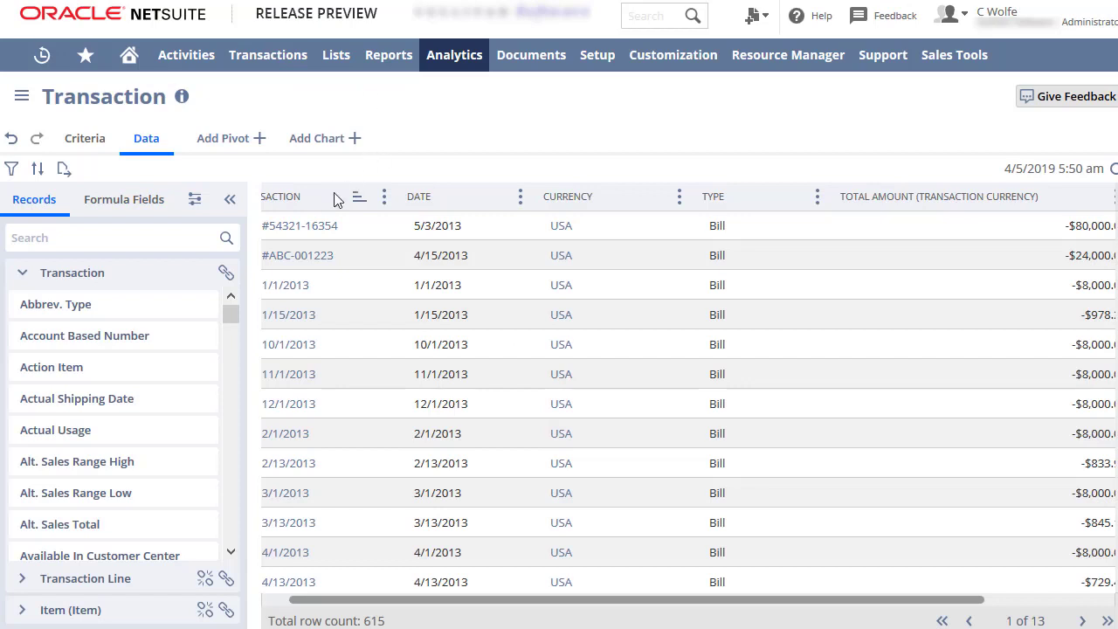
{"action": "left_click", "coordinate": [226, 276]}
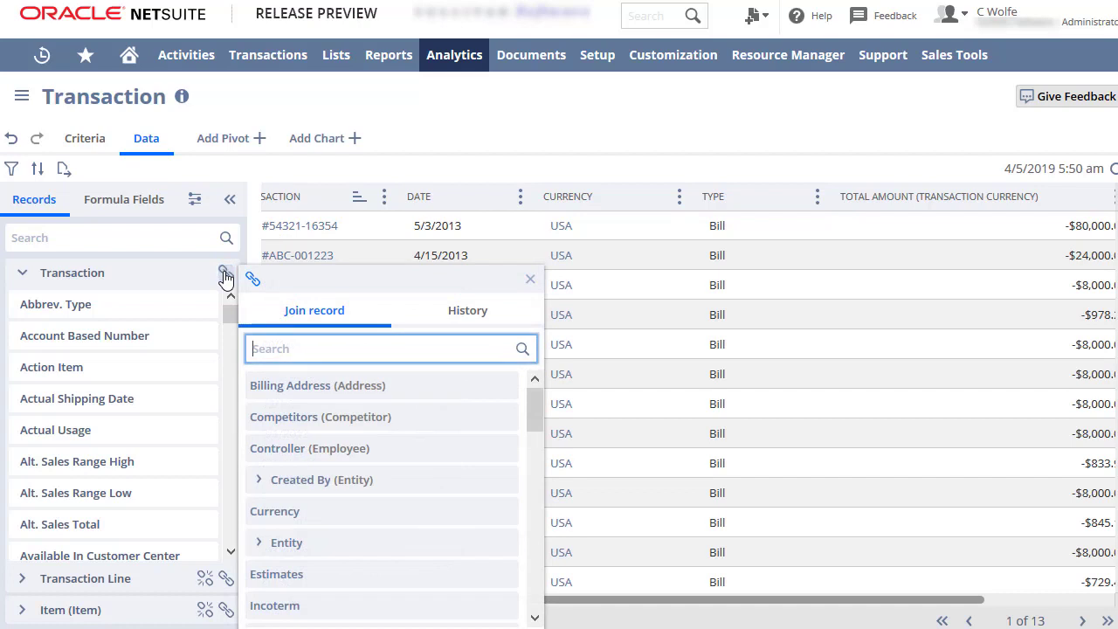
{"action": "left_click", "coordinate": [332, 548]}
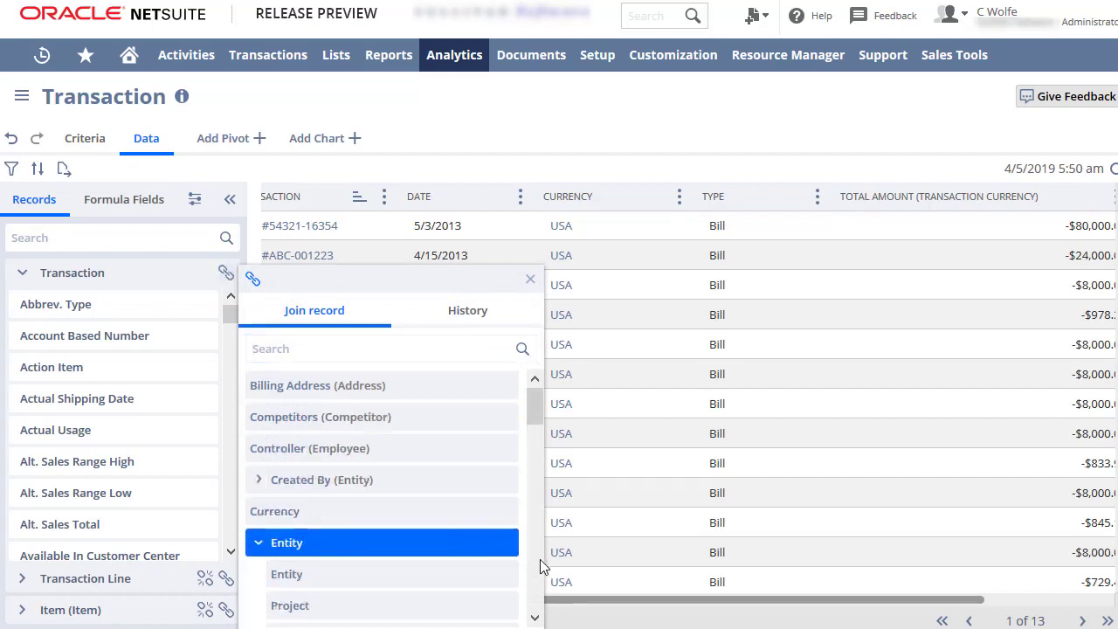
{"action": "scroll", "coordinate": [541, 559], "scroll_direction": "down", "scroll_amount": 1}
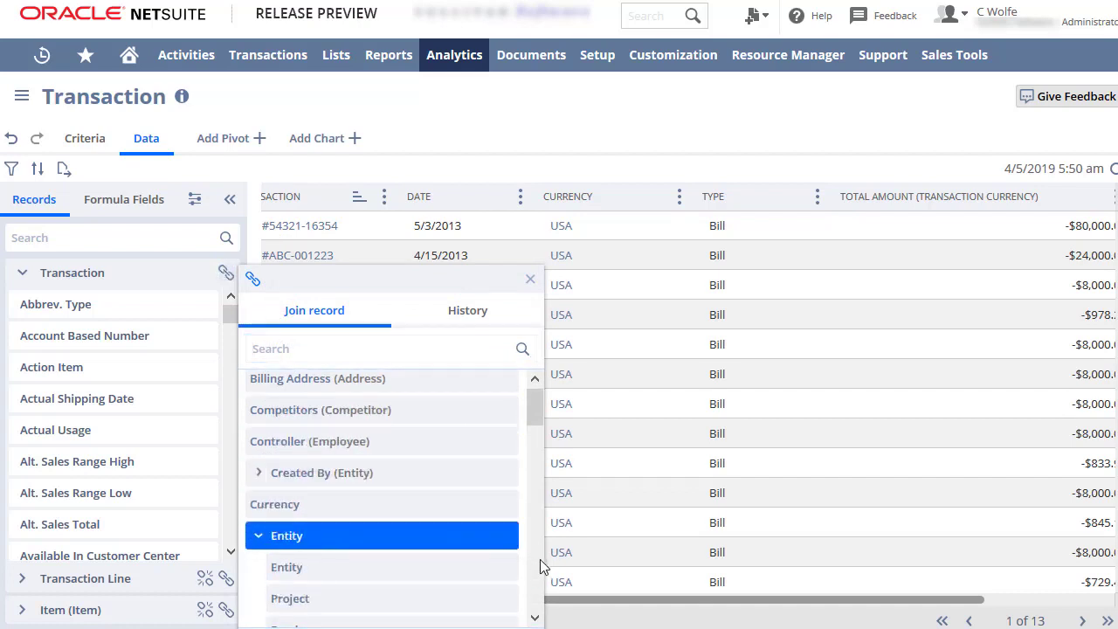
{"action": "left_click", "coordinate": [451, 599]}
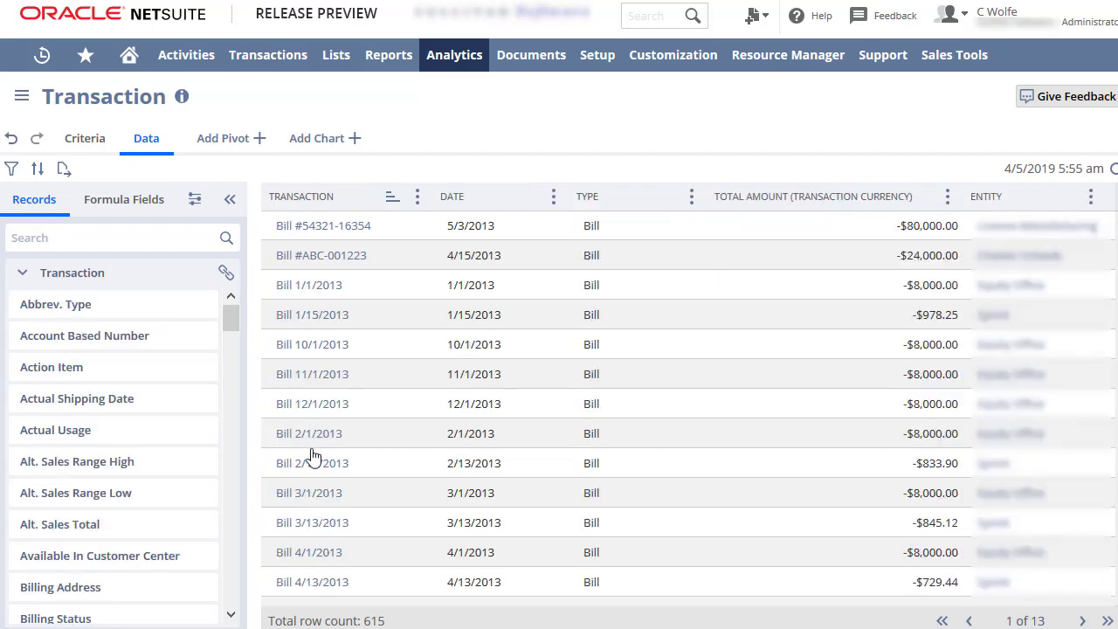
Add a Status criterion set to none of <NO VALUE> and Check : Voided
{"action": "left_click", "coordinate": [97, 146]}
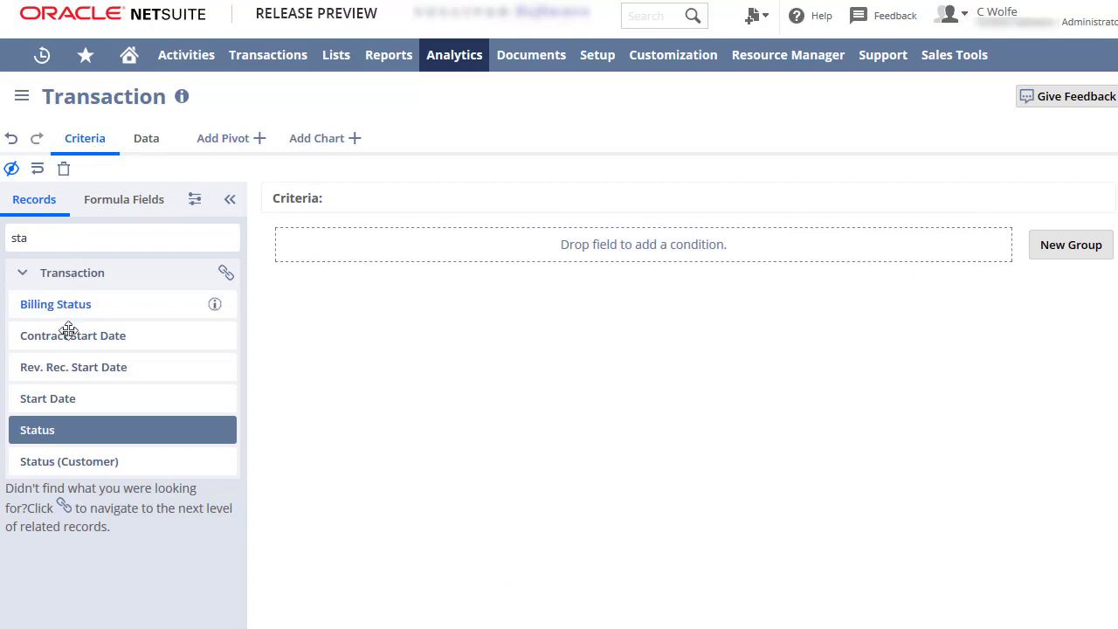
{"action": "left_click_drag", "start_coordinate": [77, 429], "coordinate": [378, 251]}
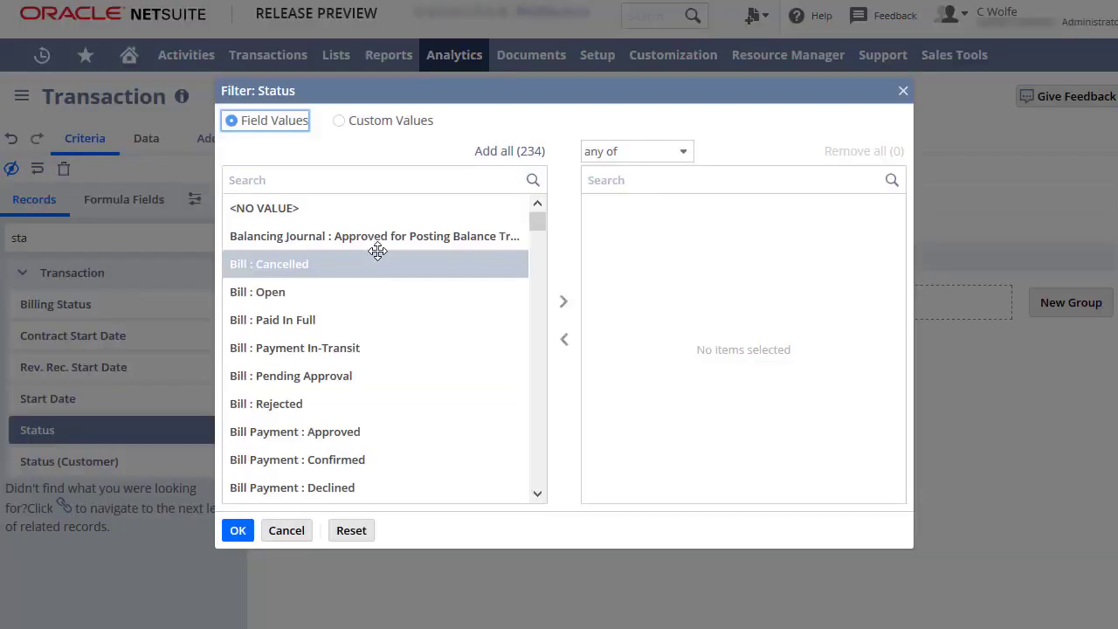
{"action": "left_click", "coordinate": [407, 209]}
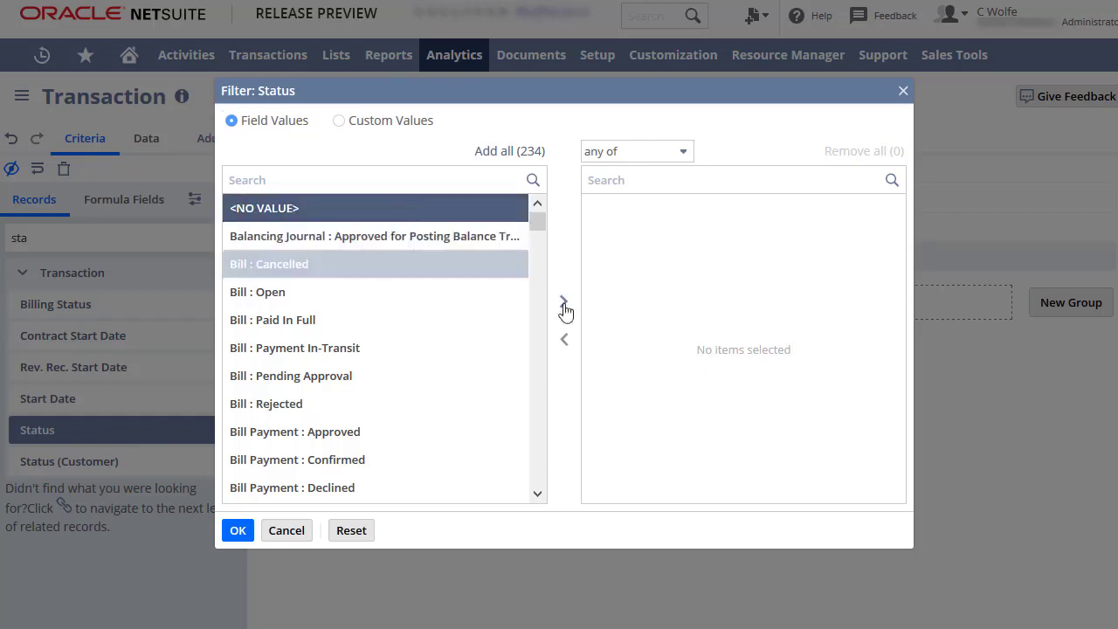
{"action": "left_click", "coordinate": [564, 301]}
{"action": "left_click", "coordinate": [684, 154]}
{"action": "left_click", "coordinate": [643, 207]}
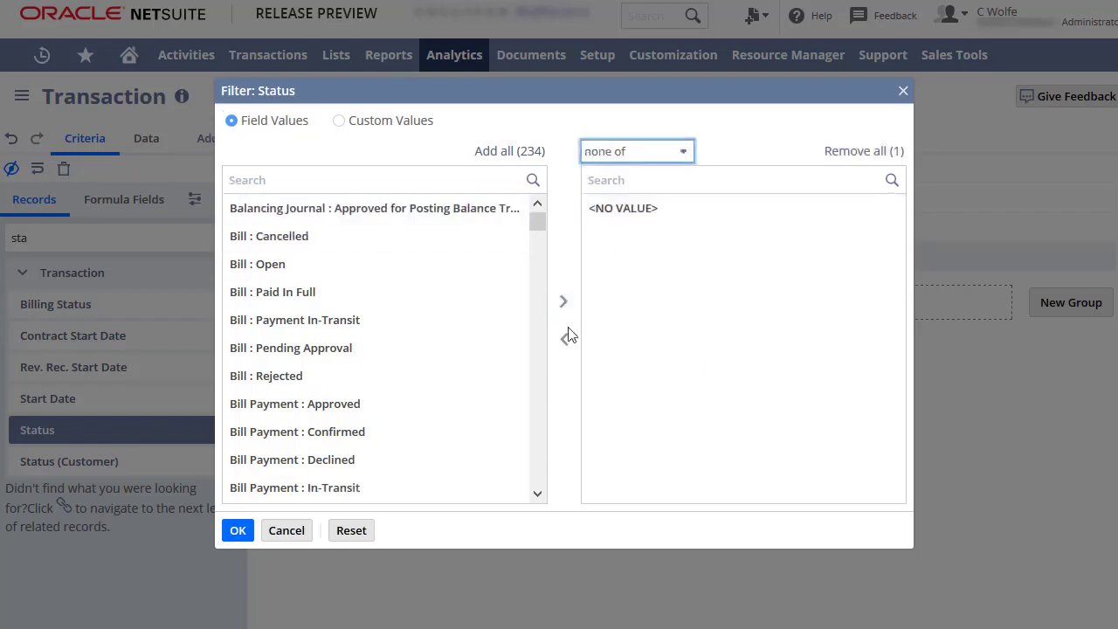
{"action": "scroll", "coordinate": [538, 242], "scroll_direction": "down", "scroll_amount": 5}
{"action": "left_click", "coordinate": [419, 358]}
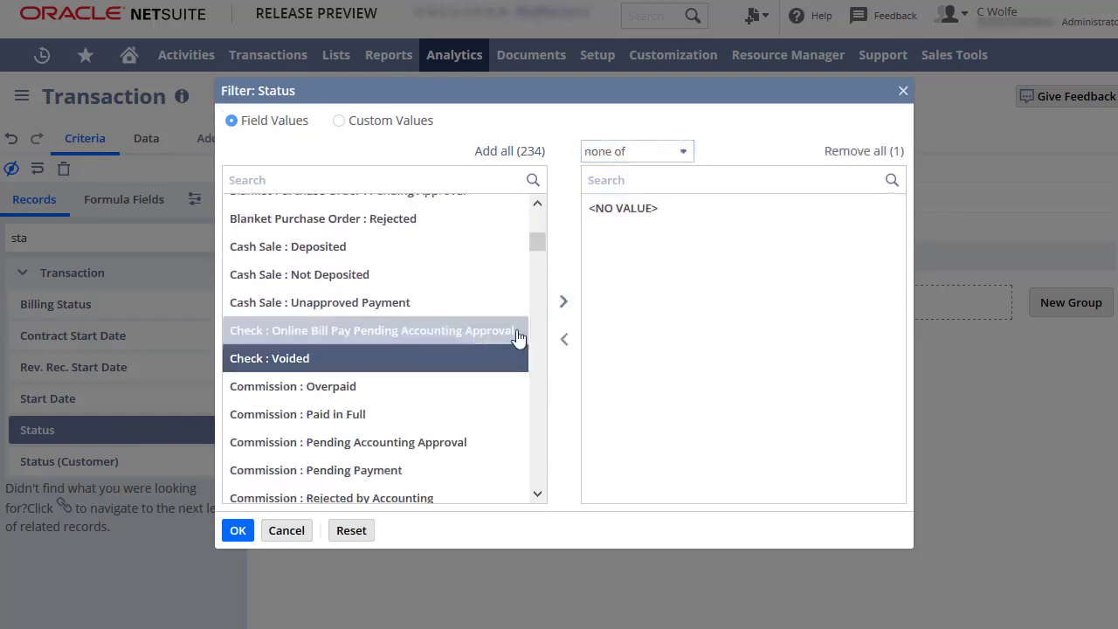
{"action": "left_click", "coordinate": [564, 303]}
{"action": "left_click", "coordinate": [237, 530]}
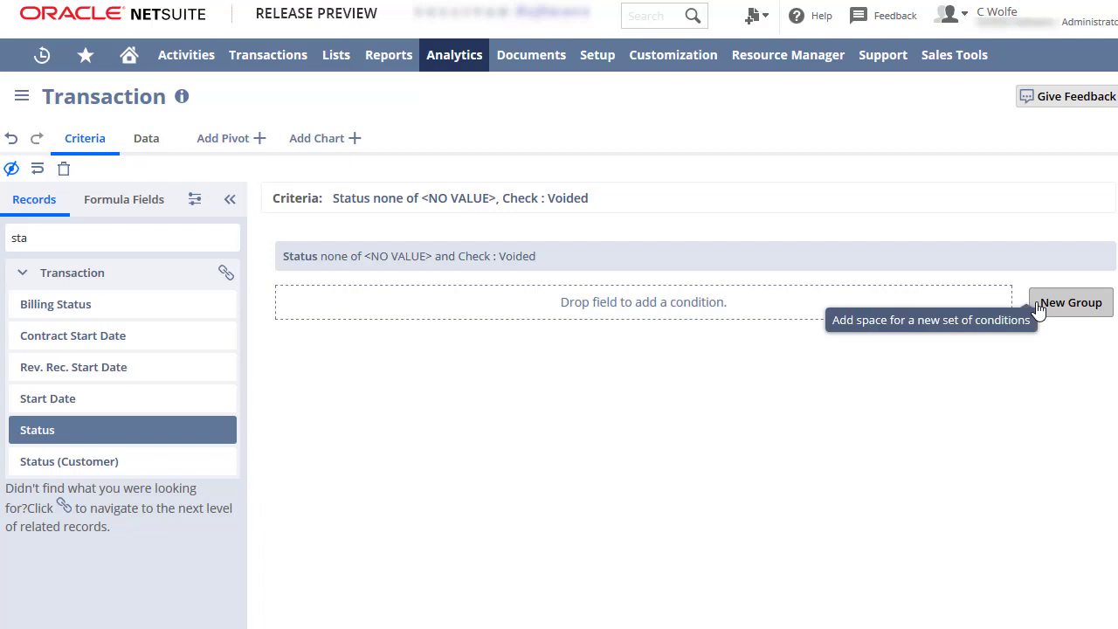
Add a new condition group and switch the operator joining the groups to OR
{"action": "left_click", "coordinate": [1039, 311]}
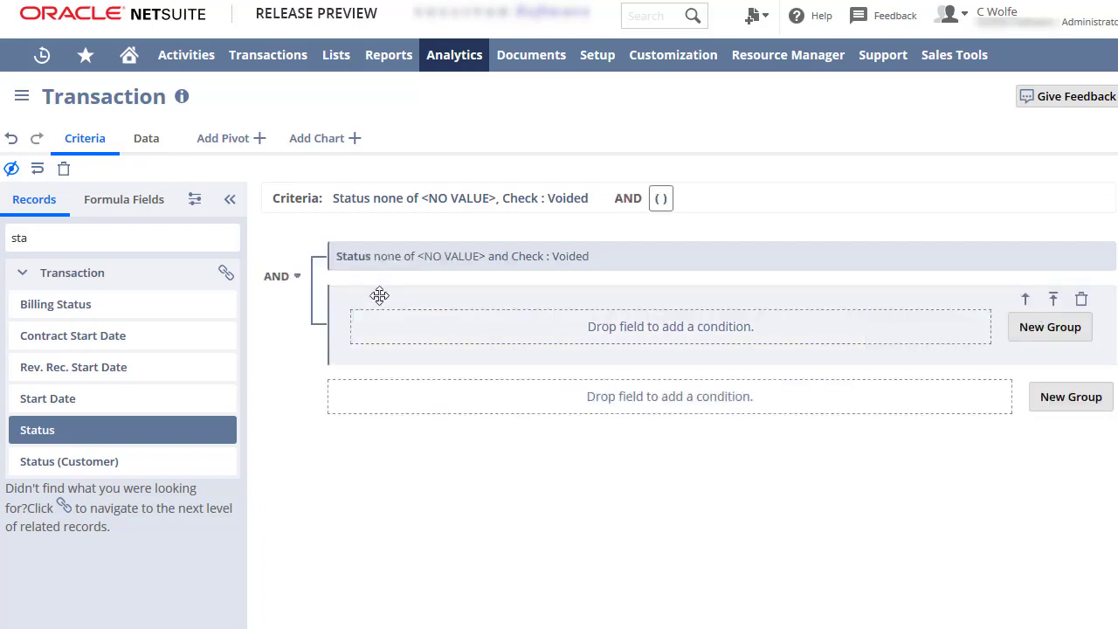
{"action": "left_click", "coordinate": [278, 277]}
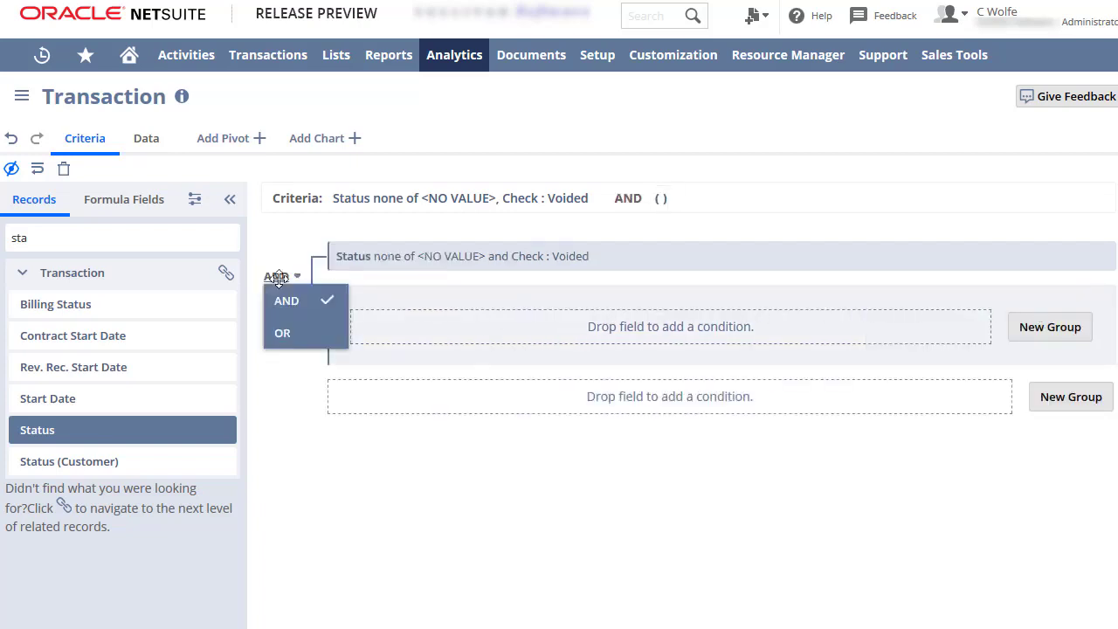
{"action": "left_click", "coordinate": [283, 336]}
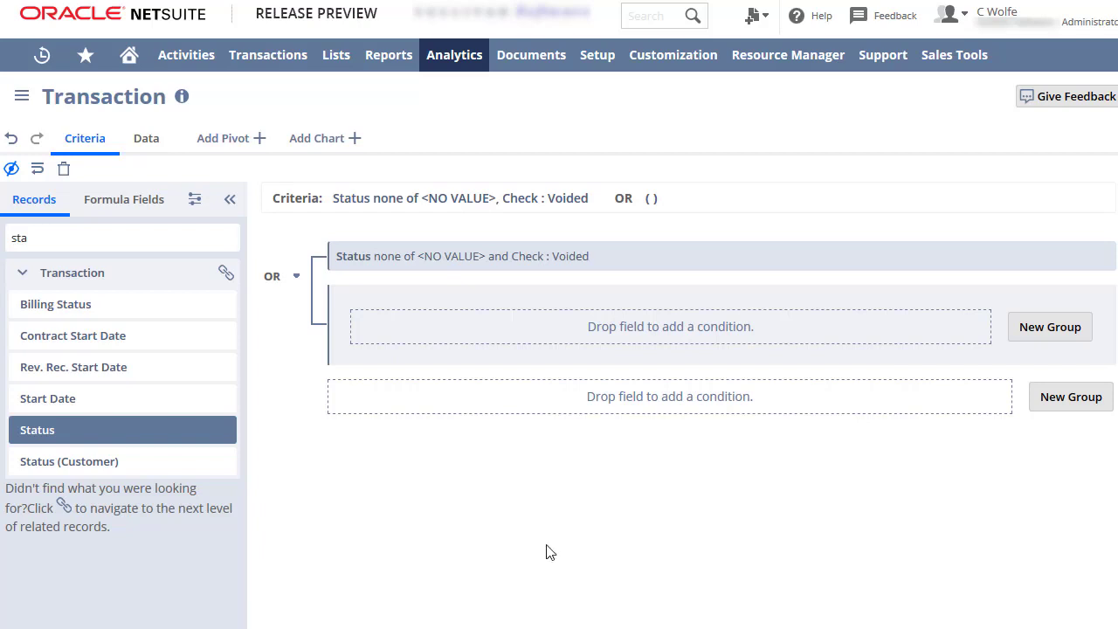
Add a pivot and place Entity in its rows as a single-column hierarchy
{"action": "left_click", "coordinate": [234, 143]}
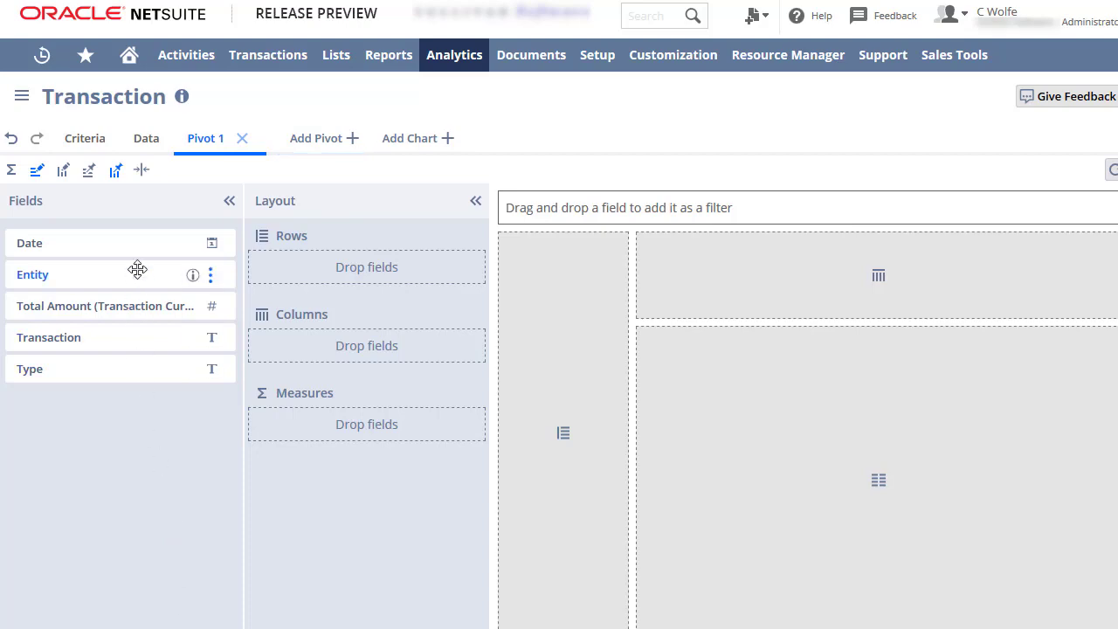
{"action": "left_click_drag", "start_coordinate": [142, 273], "coordinate": [326, 264]}
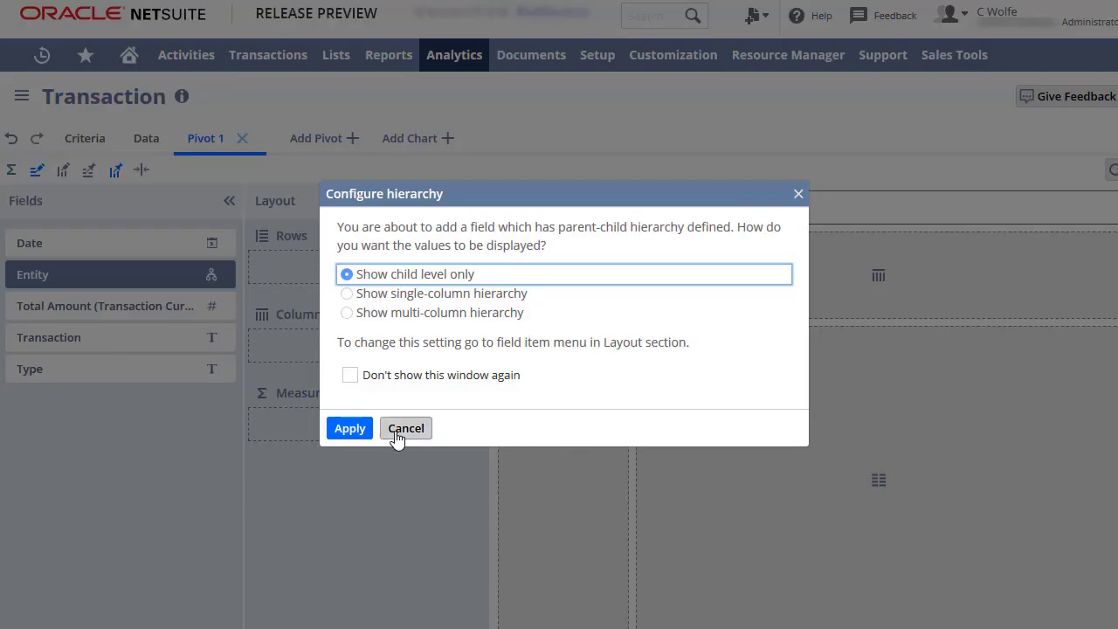
{"action": "left_click", "coordinate": [391, 295]}
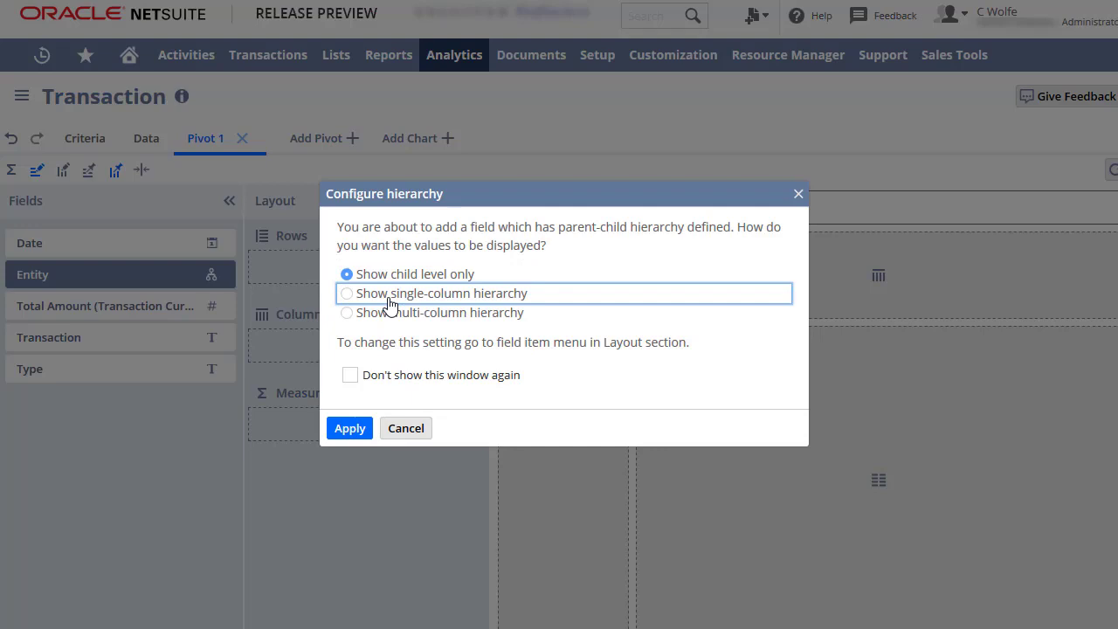
{"action": "left_click", "coordinate": [349, 428]}
Place Date in the pivot's columns and Total Amount in its measures, then refresh the pivot
{"action": "left_click_drag", "start_coordinate": [115, 244], "coordinate": [322, 343]}
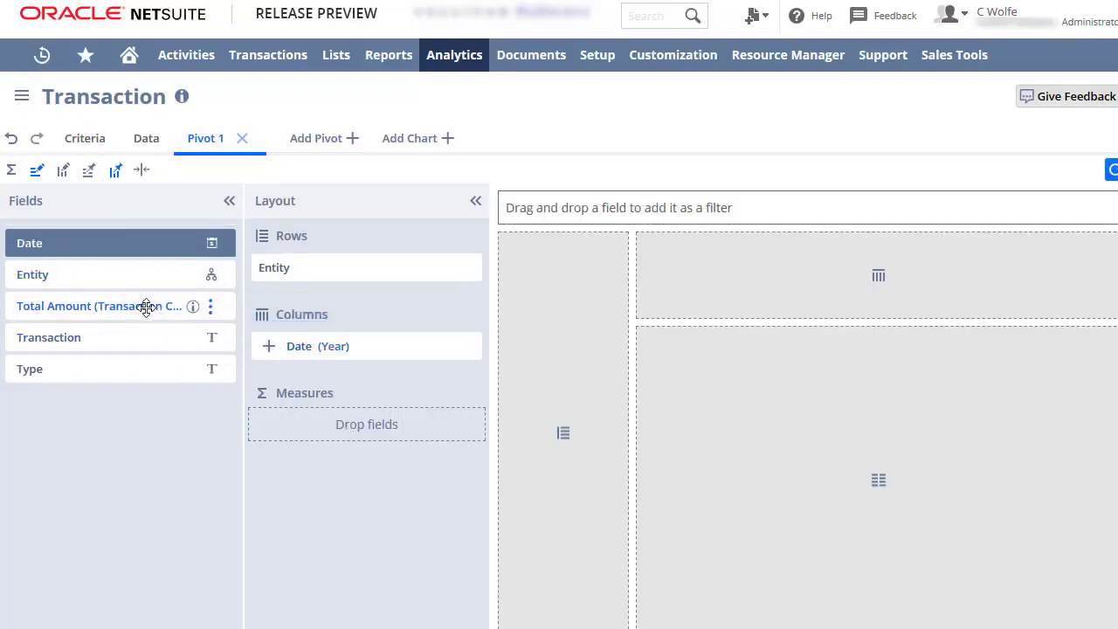
{"action": "left_click_drag", "start_coordinate": [145, 306], "coordinate": [345, 409]}
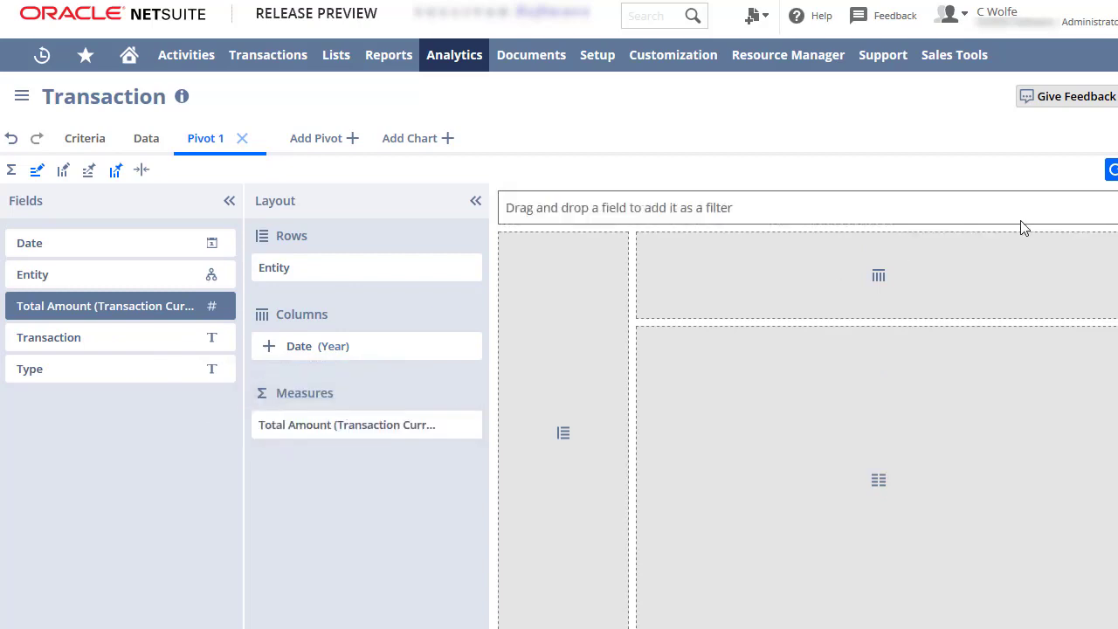
{"action": "left_click", "coordinate": [1113, 172]}
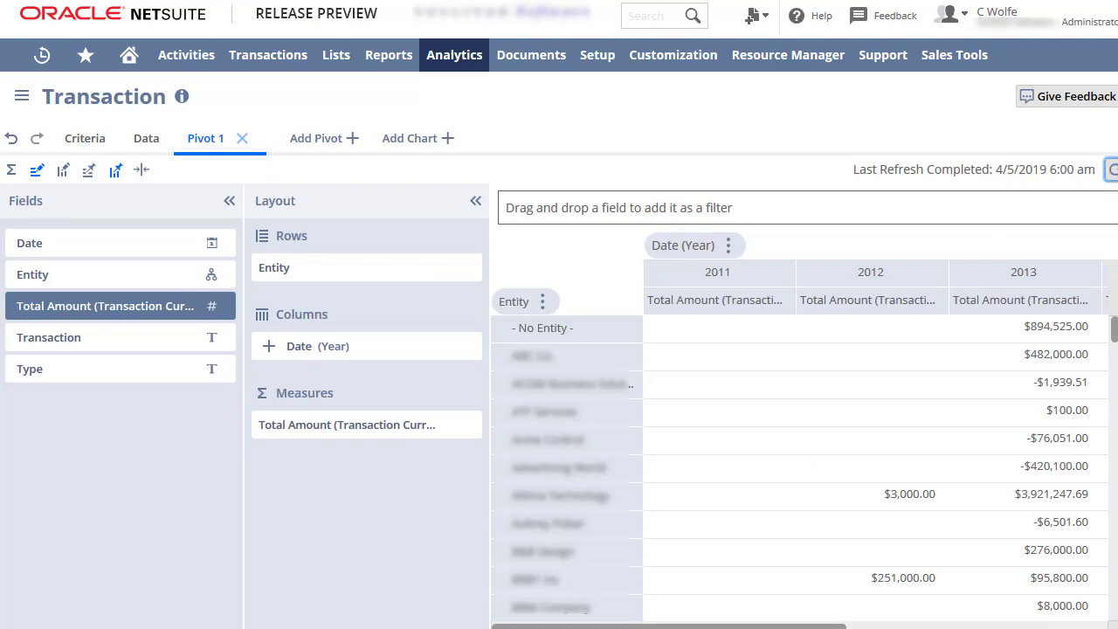
Show row grand totals at the bottom of the pivot
{"action": "left_click", "coordinate": [12, 179]}
{"action": "left_click", "coordinate": [595, 232]}
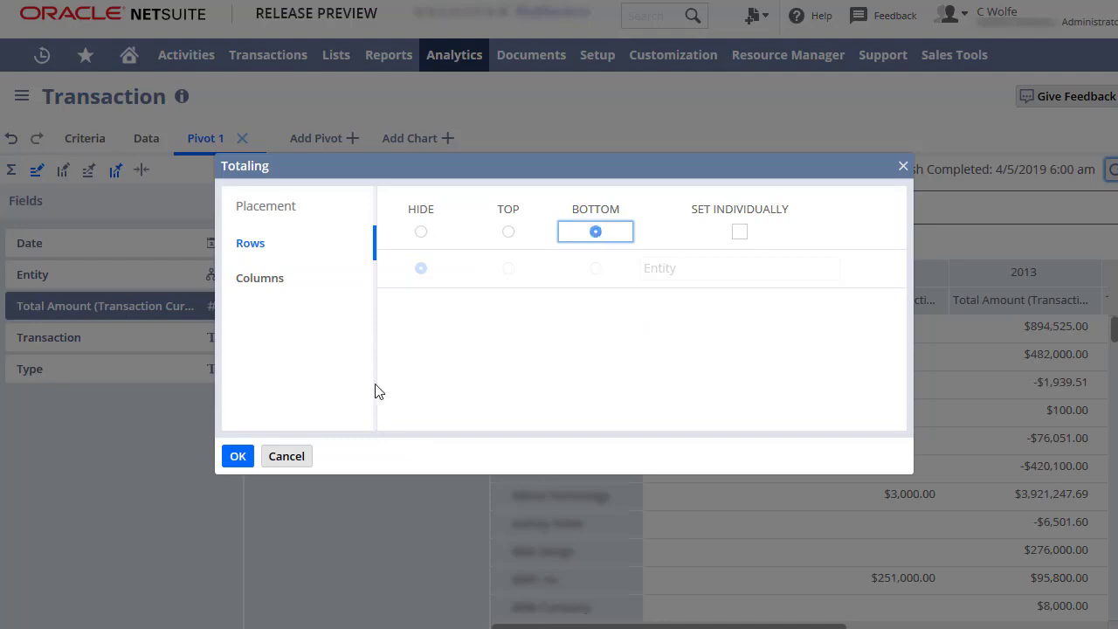
{"action": "left_click", "coordinate": [238, 456]}
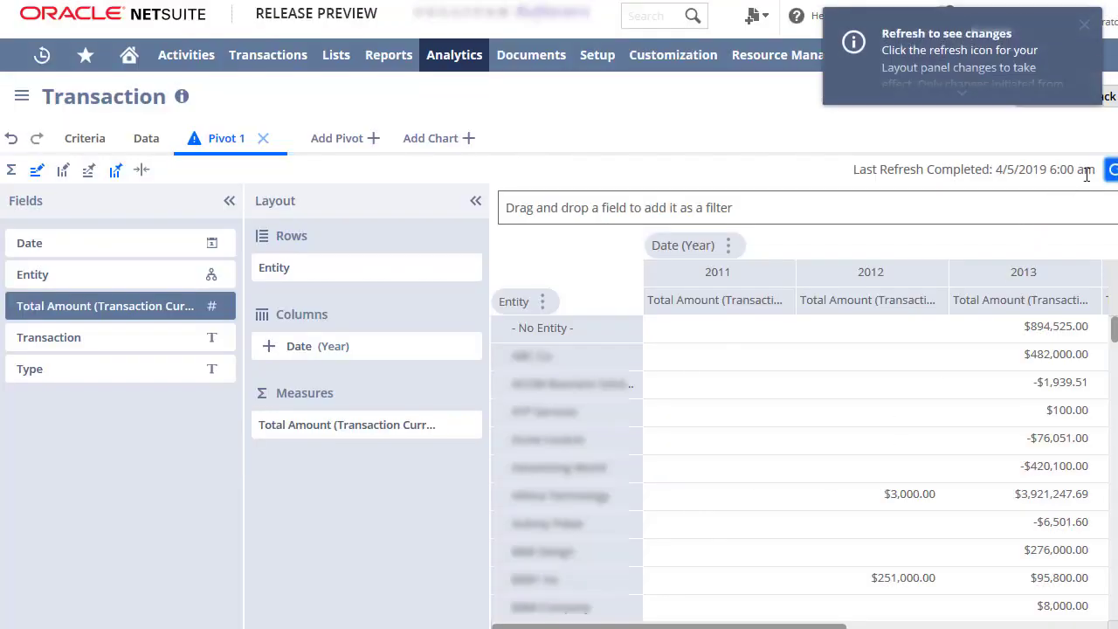
Override the Total Amount measure's format to show units in Thousands (k), refresh the pivot, and widen the 2012 column
{"action": "scroll", "coordinate": [937, 563], "scroll_direction": "down", "scroll_amount": 10}
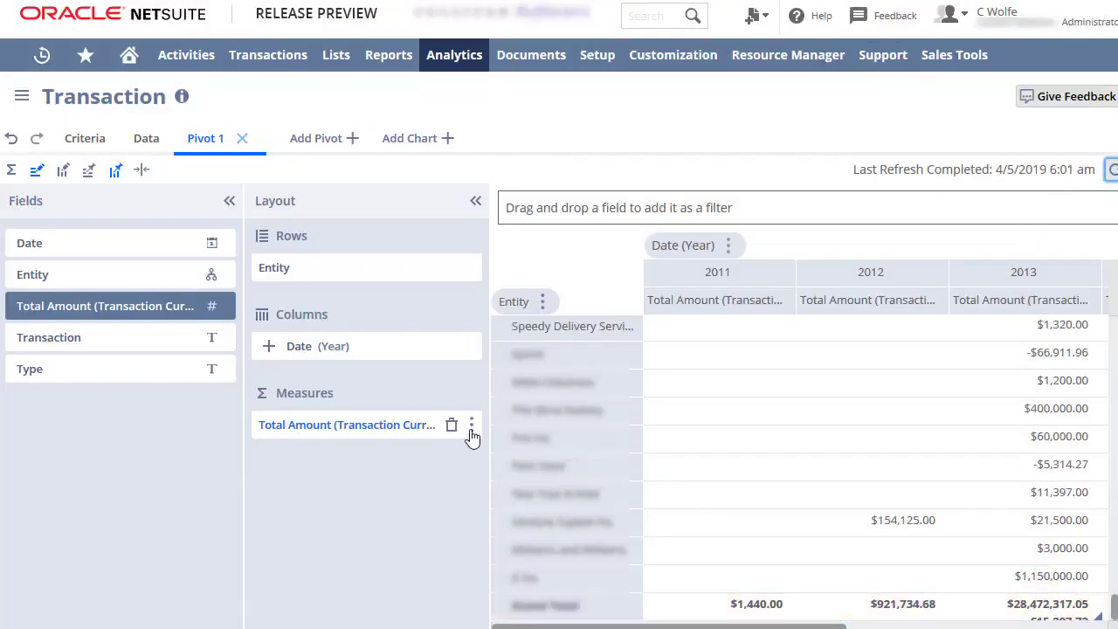
{"action": "left_click", "coordinate": [471, 425]}
{"action": "left_click", "coordinate": [524, 129]}
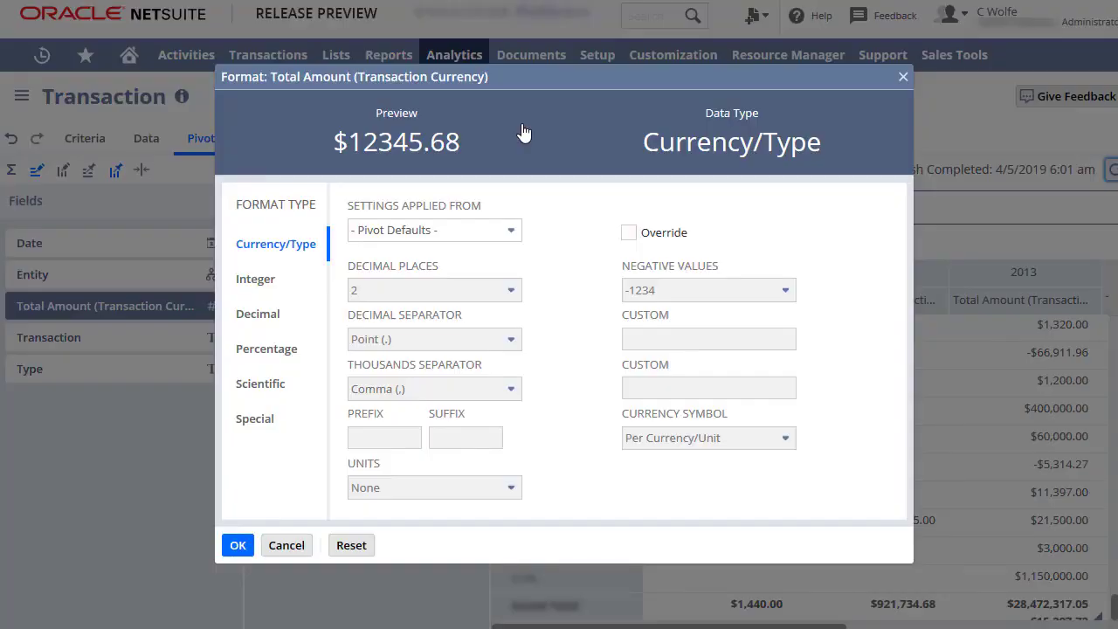
{"action": "left_click", "coordinate": [628, 234]}
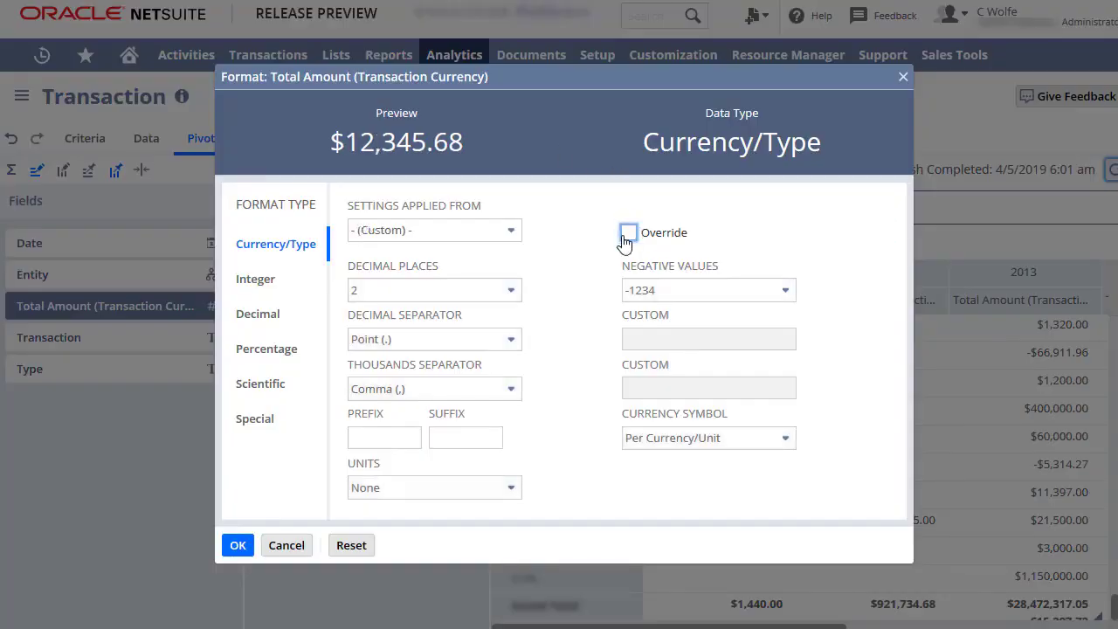
{"action": "left_click", "coordinate": [514, 491]}
{"action": "left_click", "coordinate": [474, 539]}
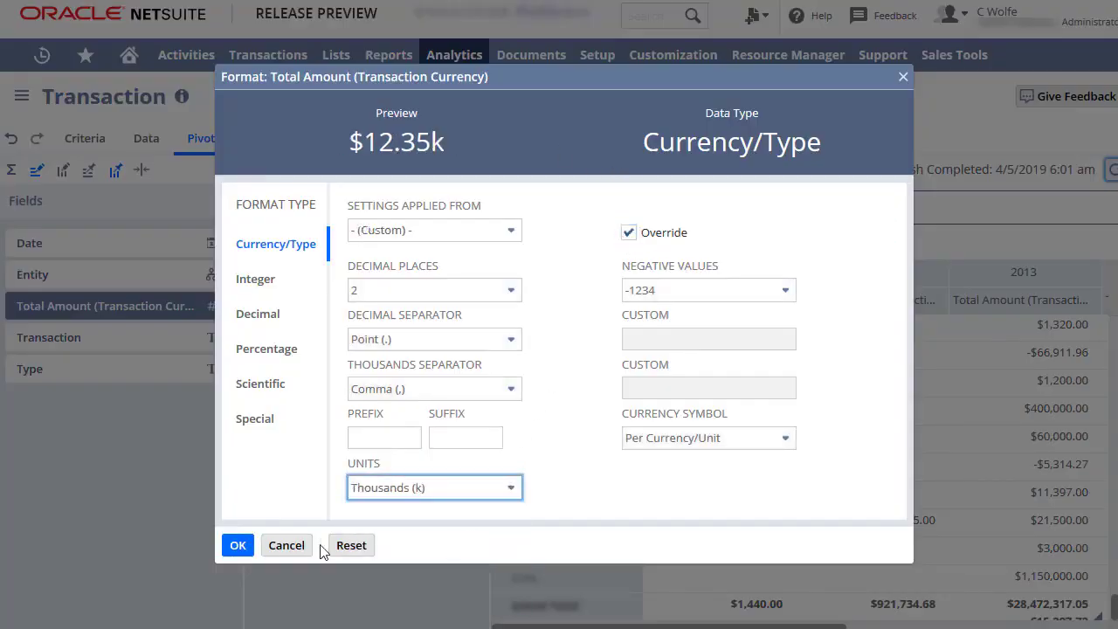
{"action": "left_click", "coordinate": [238, 546]}
{"action": "left_click", "coordinate": [1110, 170]}
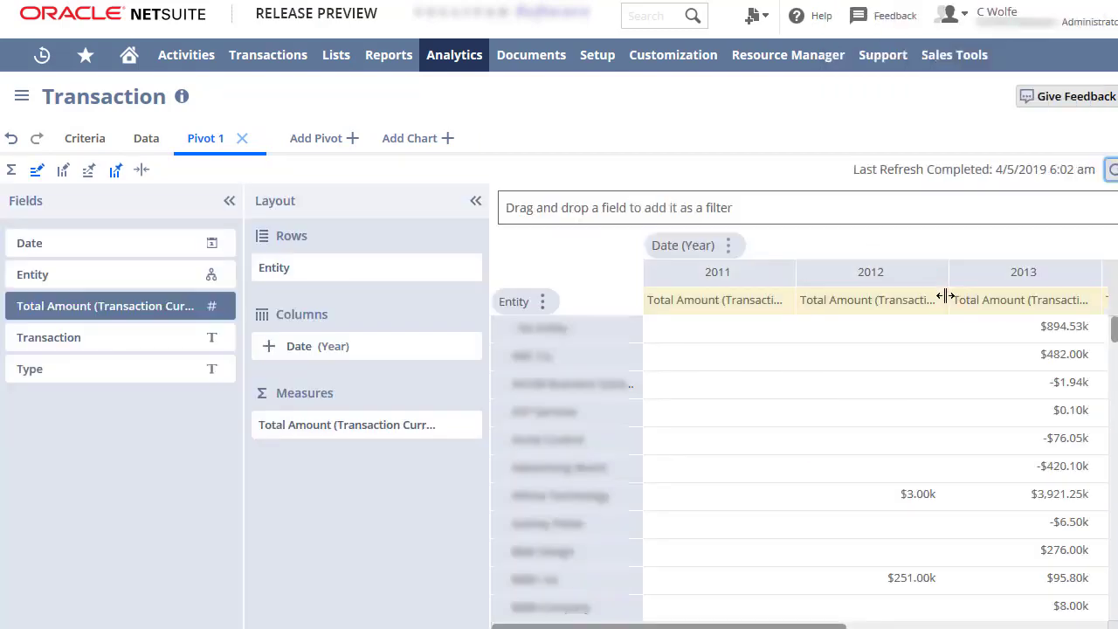
{"action": "left_click_drag", "start_coordinate": [947, 297], "coordinate": [967, 297]}
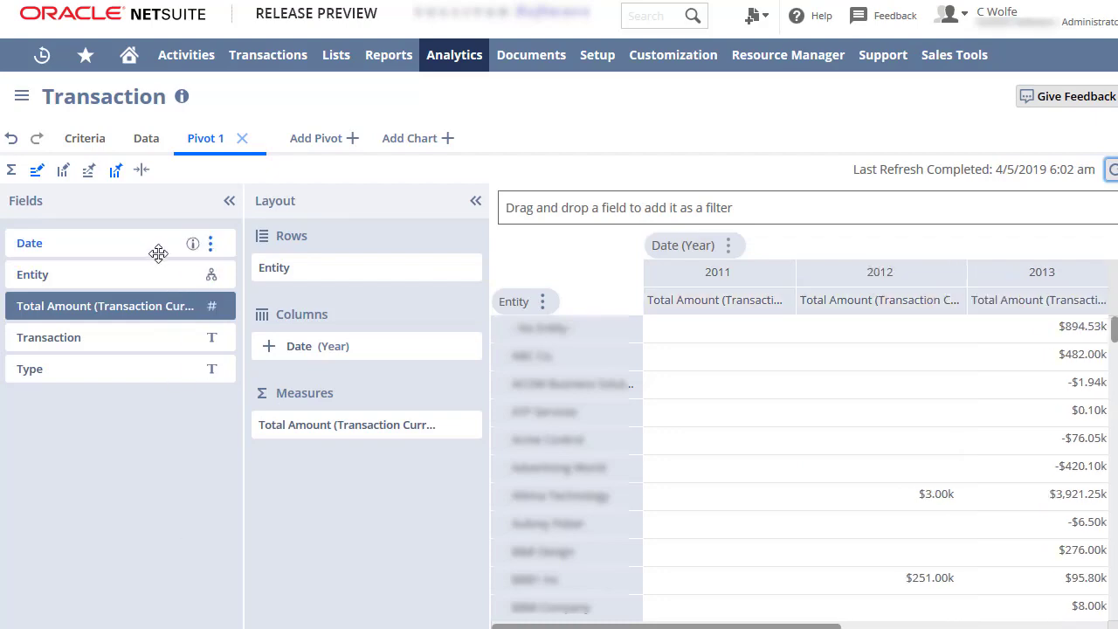
Add a Date filter at Year level set to none of 2011, then refresh the pivot
{"action": "left_click_drag", "start_coordinate": [154, 250], "coordinate": [589, 208]}
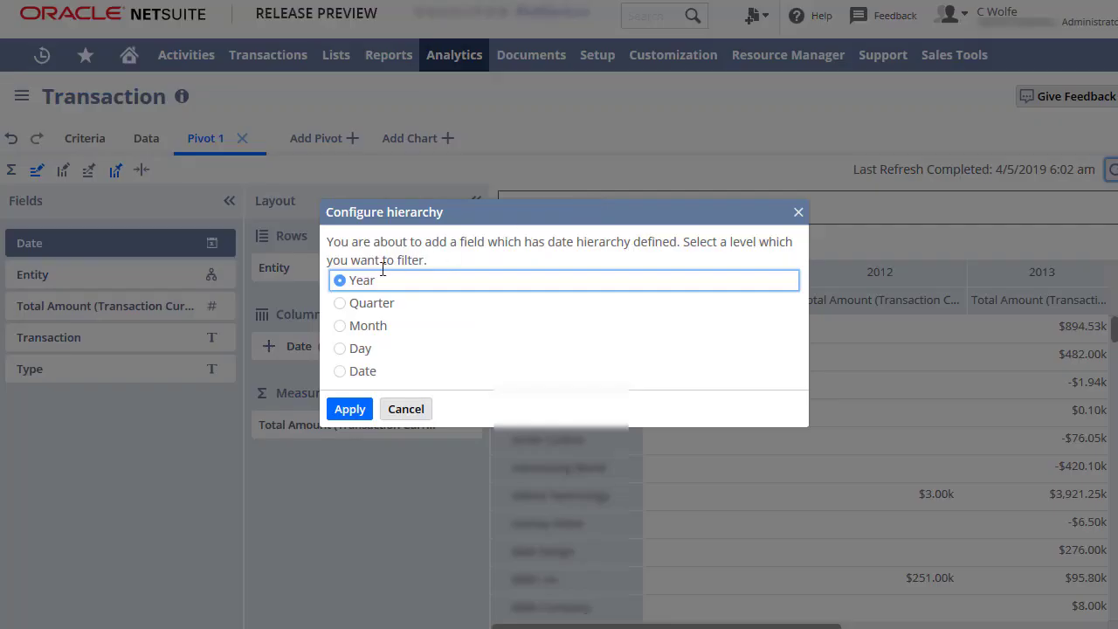
{"action": "left_click", "coordinate": [350, 409]}
{"action": "left_click", "coordinate": [281, 223]}
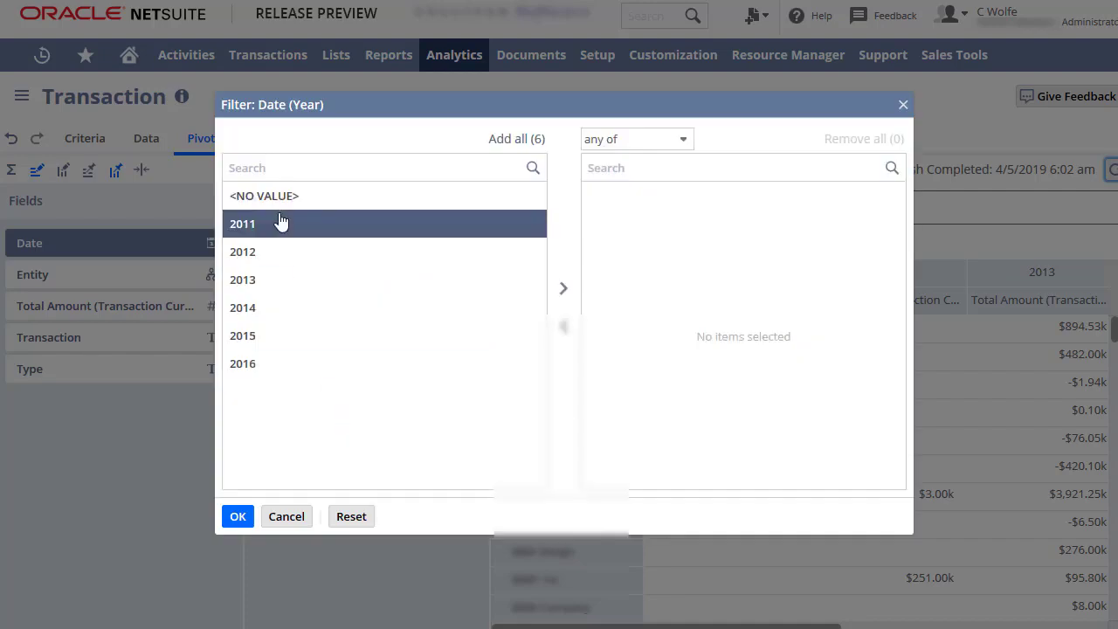
{"action": "left_click", "coordinate": [563, 289]}
{"action": "left_click", "coordinate": [685, 144]}
{"action": "left_click", "coordinate": [641, 200]}
{"action": "left_click", "coordinate": [238, 517]}
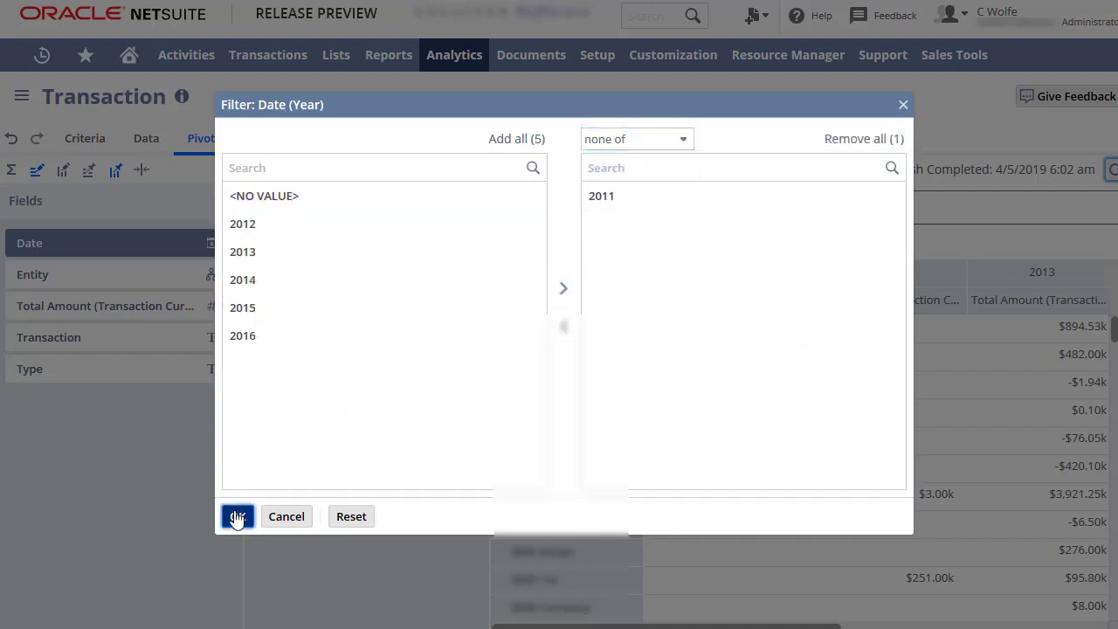
{"action": "left_click", "coordinate": [1112, 171]}
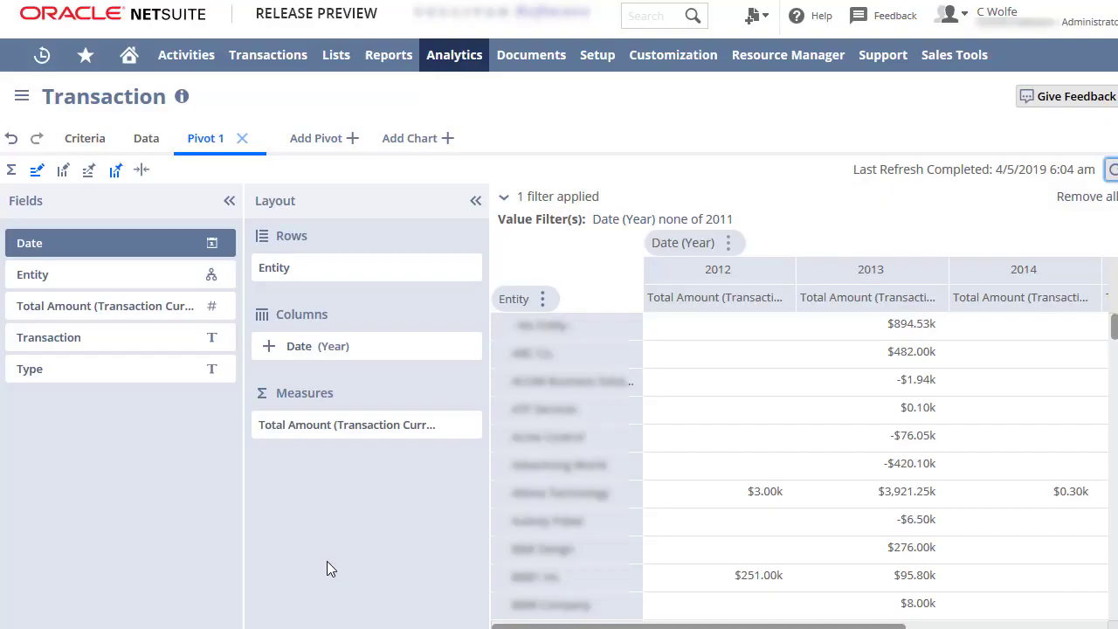
Add a chart and place Entity on its X-axis as a single-column hierarchy
{"action": "left_click", "coordinate": [409, 145]}
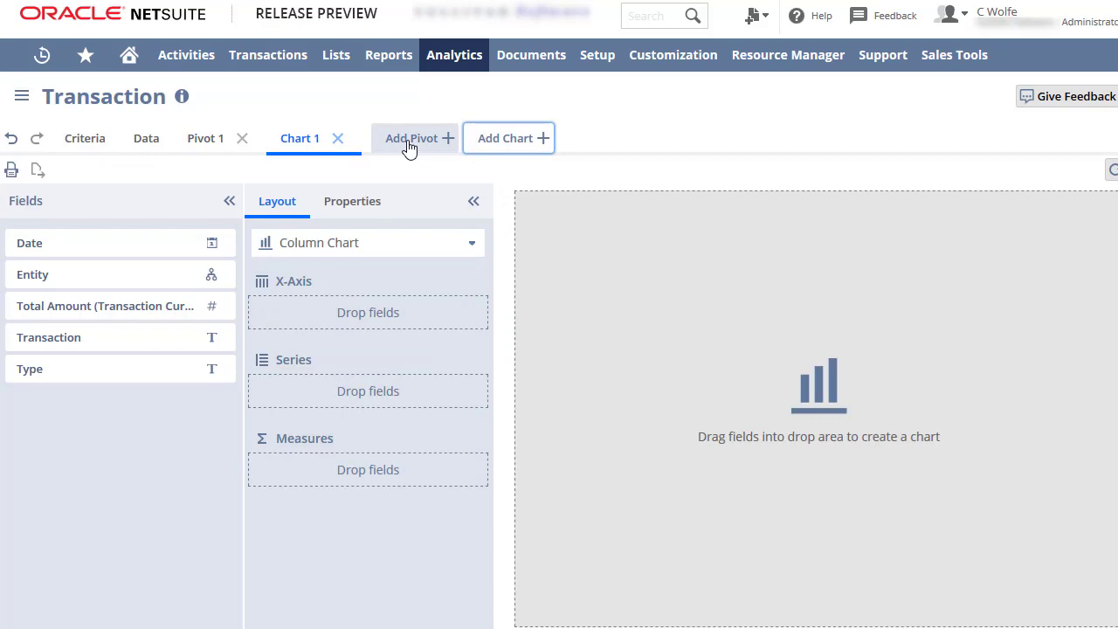
{"action": "left_click_drag", "start_coordinate": [152, 278], "coordinate": [337, 305]}
{"action": "left_click", "coordinate": [377, 313]}
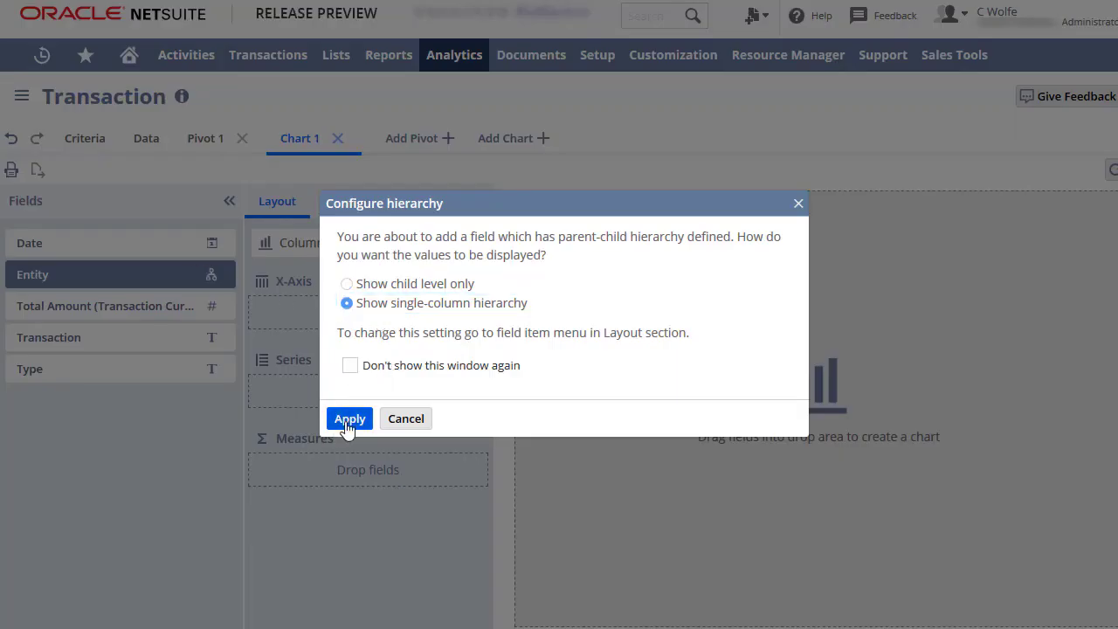
{"action": "left_click", "coordinate": [349, 419]}
Place Date in the chart's series and Total Amount in its measures, then refresh the chart
{"action": "left_click_drag", "start_coordinate": [142, 242], "coordinate": [324, 385]}
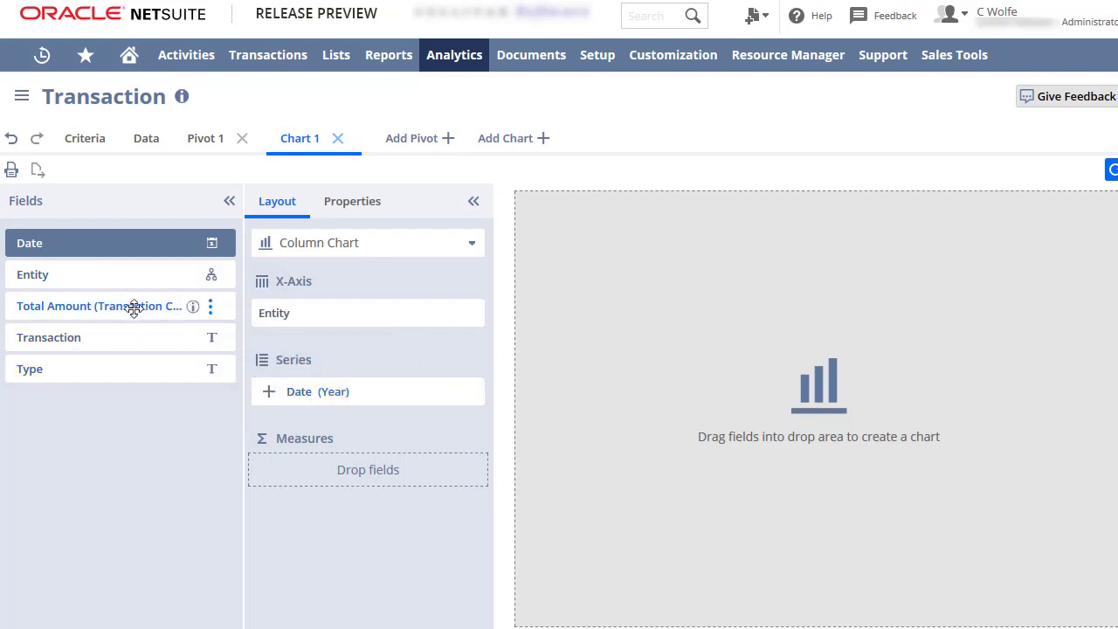
{"action": "left_click_drag", "start_coordinate": [134, 307], "coordinate": [336, 463]}
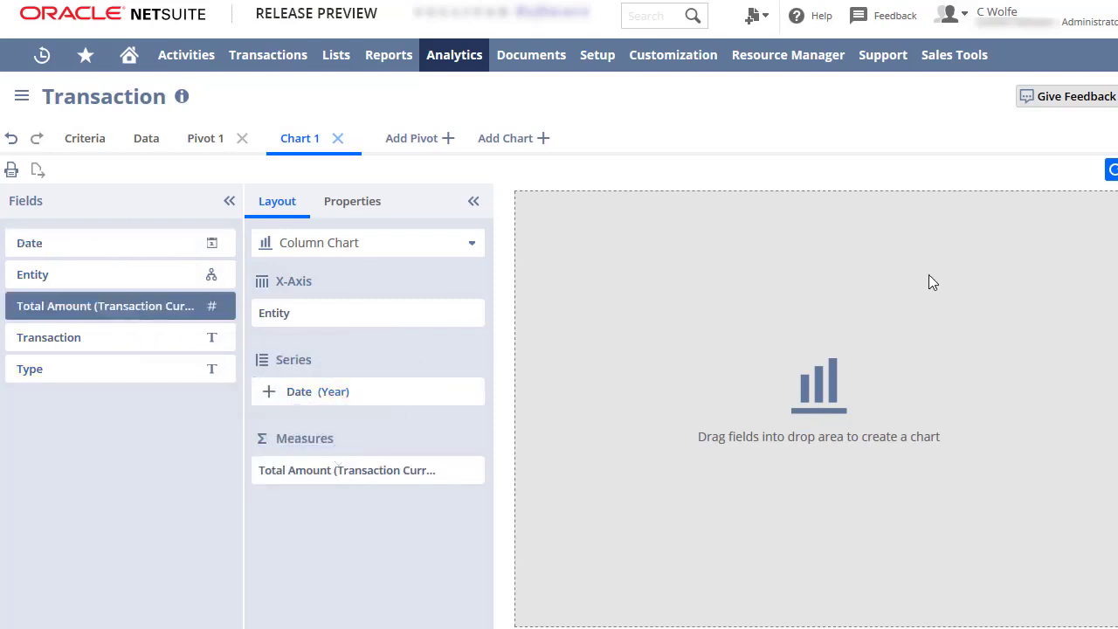
{"action": "left_click", "coordinate": [1111, 170]}
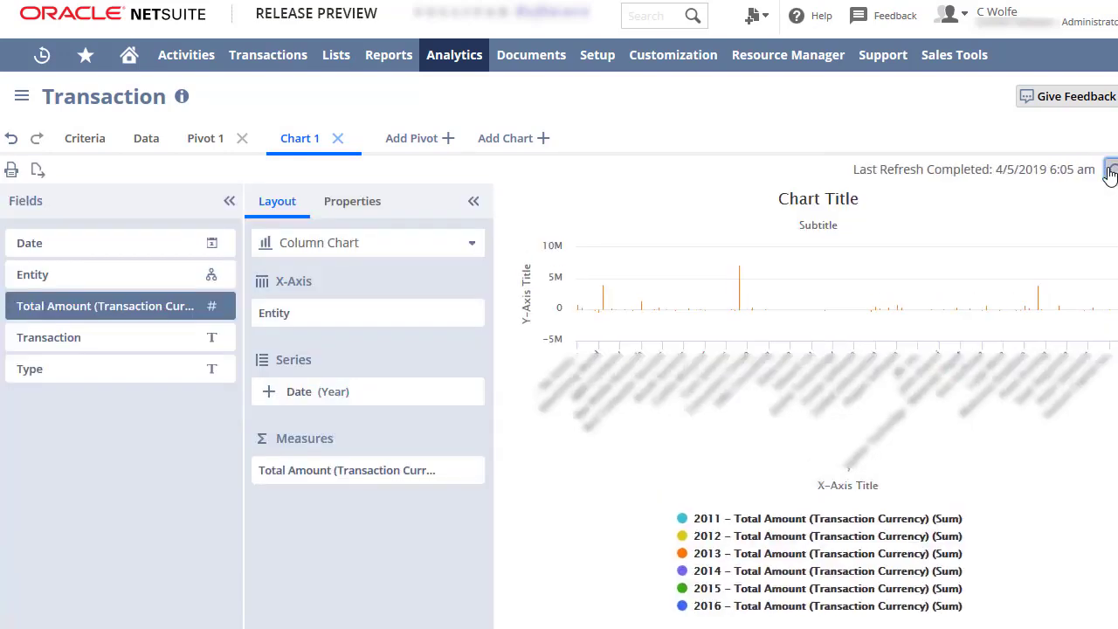
Browse the chart type options and the chart's title and axis properties
{"action": "left_click", "coordinate": [472, 245]}
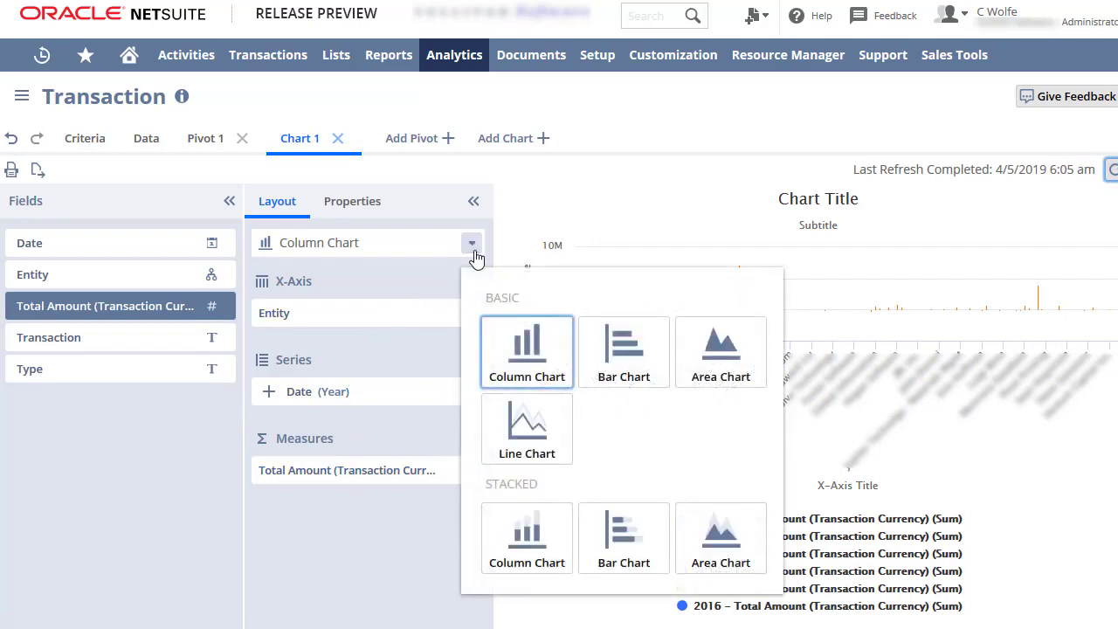
{"action": "left_click", "coordinate": [474, 242]}
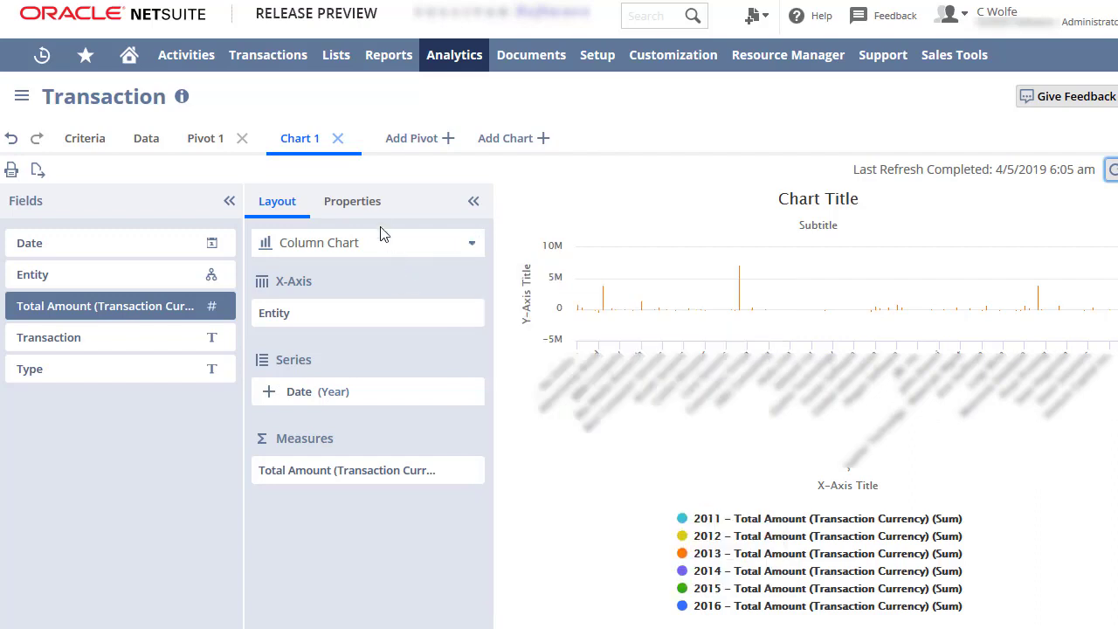
{"action": "left_click", "coordinate": [370, 213]}
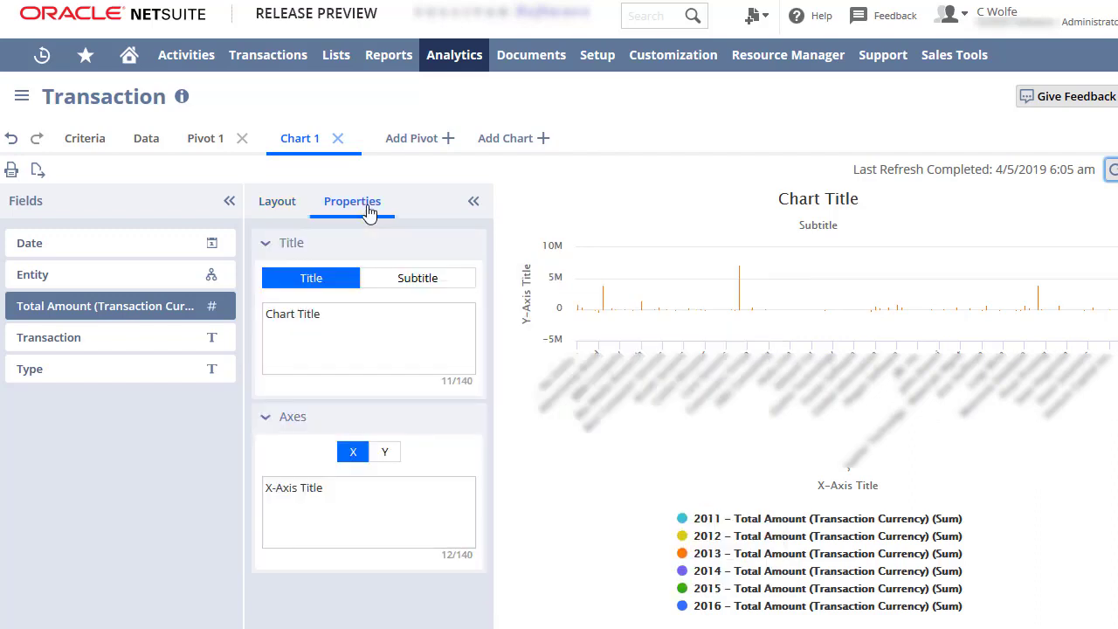
{"action": "left_click", "coordinate": [279, 210]}
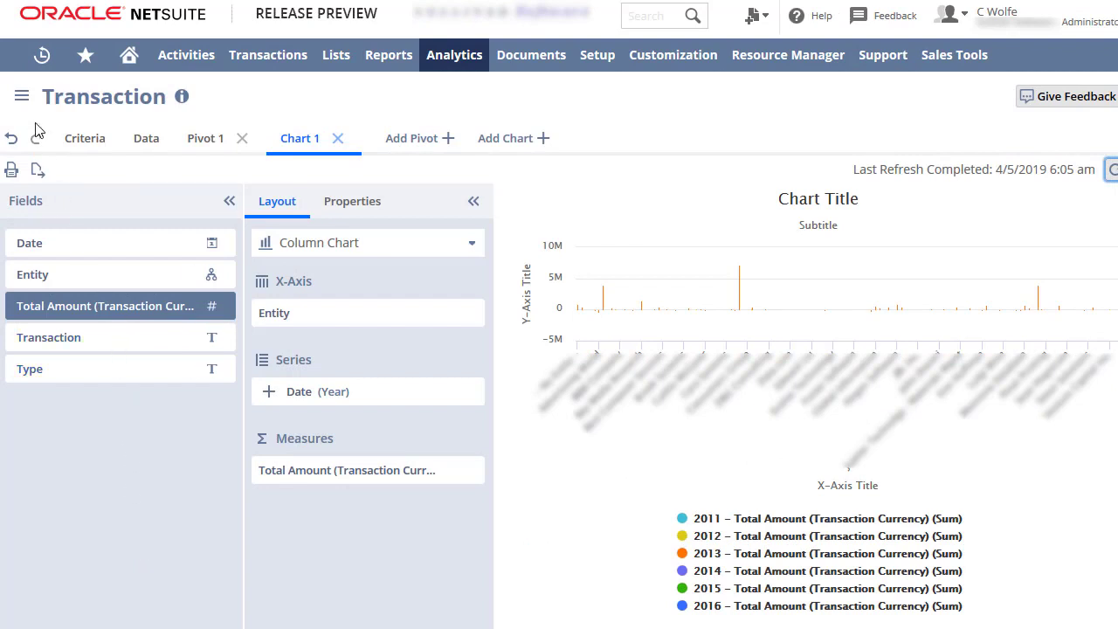
Start sharing the workbook, naming it Transaction4 with the description Test Workbook
{"action": "left_click", "coordinate": [23, 99]}
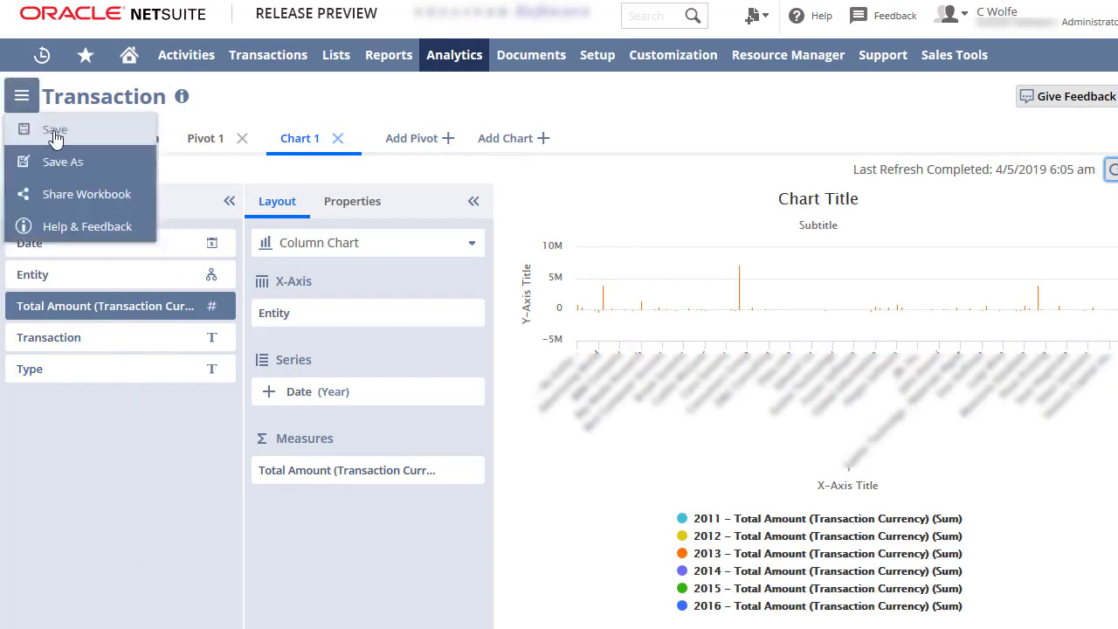
{"action": "left_click", "coordinate": [80, 199]}
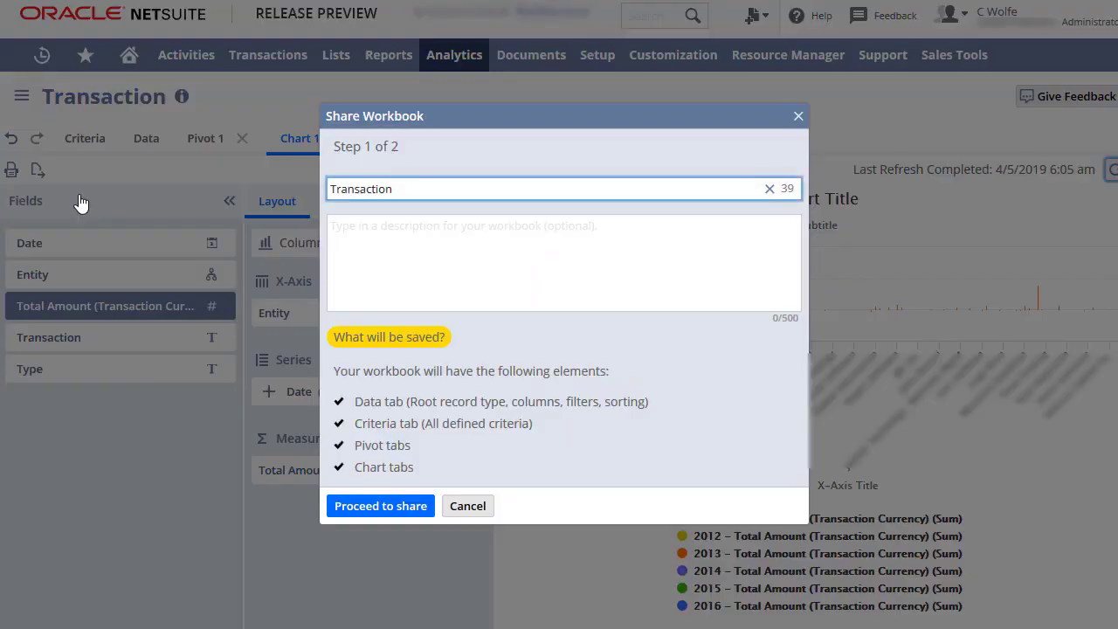
{"action": "type", "text": "4"}
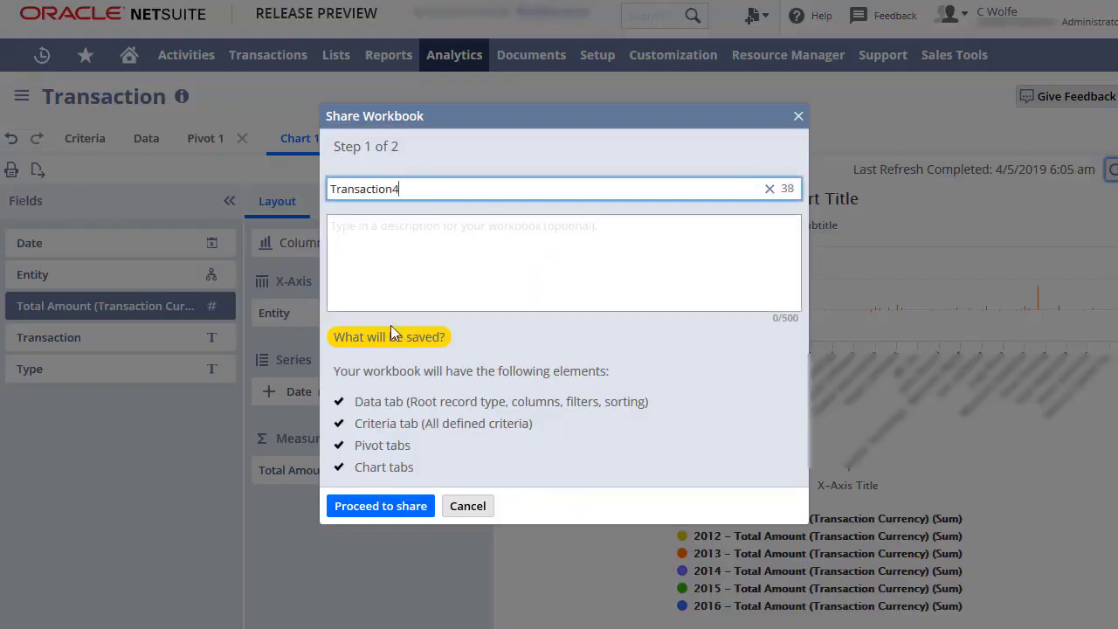
{"action": "left_click", "coordinate": [446, 271]}
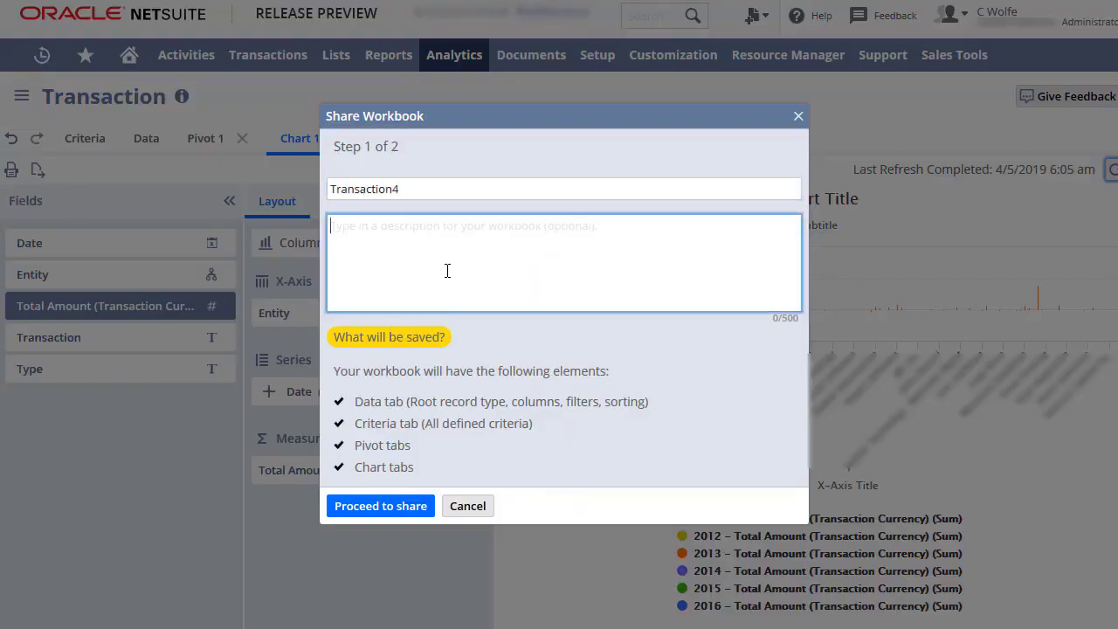
{"action": "type", "text": "Test Workboo"}
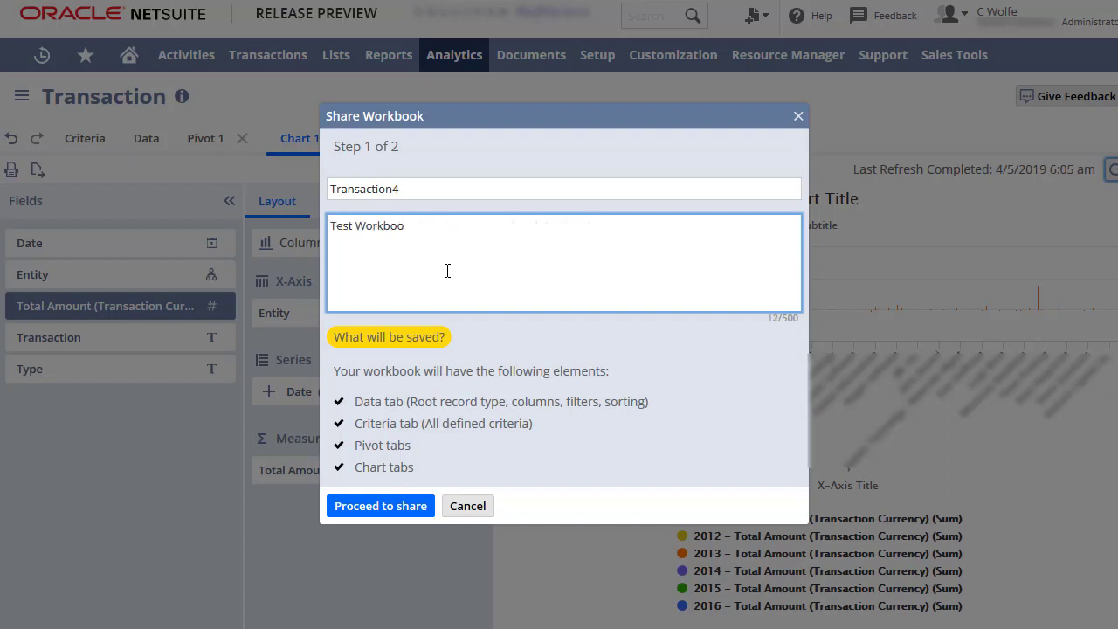
{"action": "type", "text": "k"}
{"action": "left_click", "coordinate": [397, 508]}
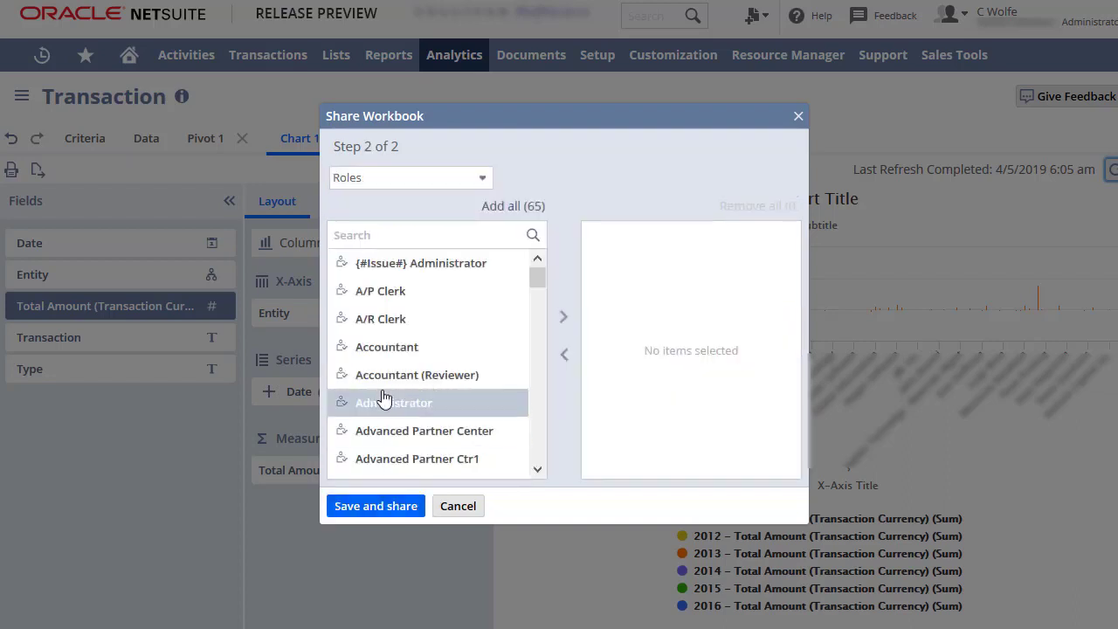
Share the workbook with the Accountant role and save it
{"action": "left_click", "coordinate": [387, 350]}
{"action": "left_click", "coordinate": [564, 316]}
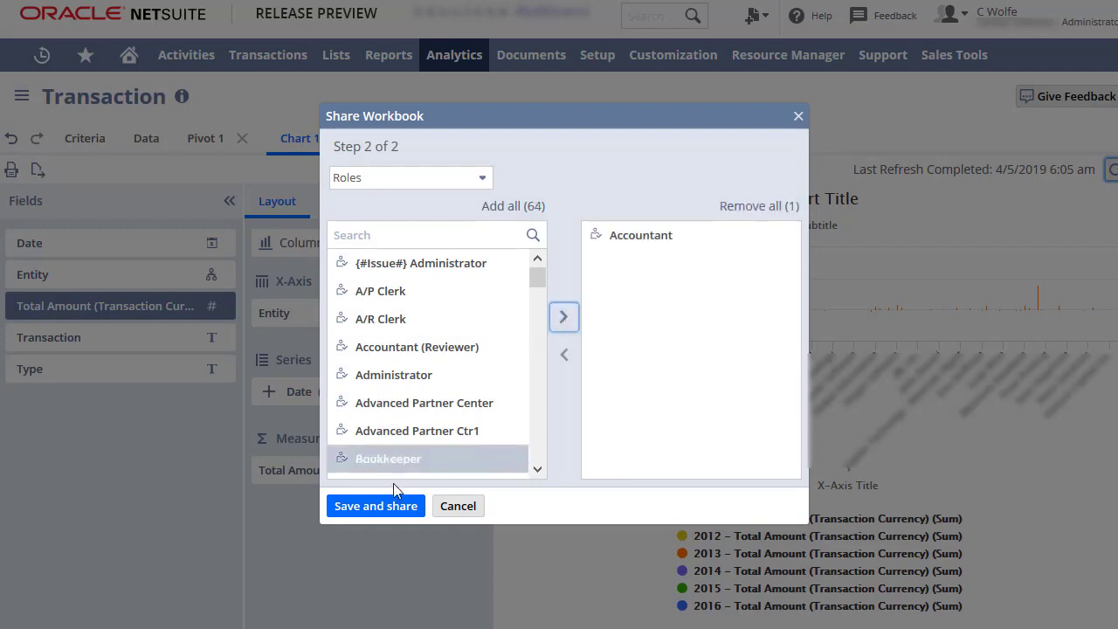
{"action": "left_click", "coordinate": [378, 510]}
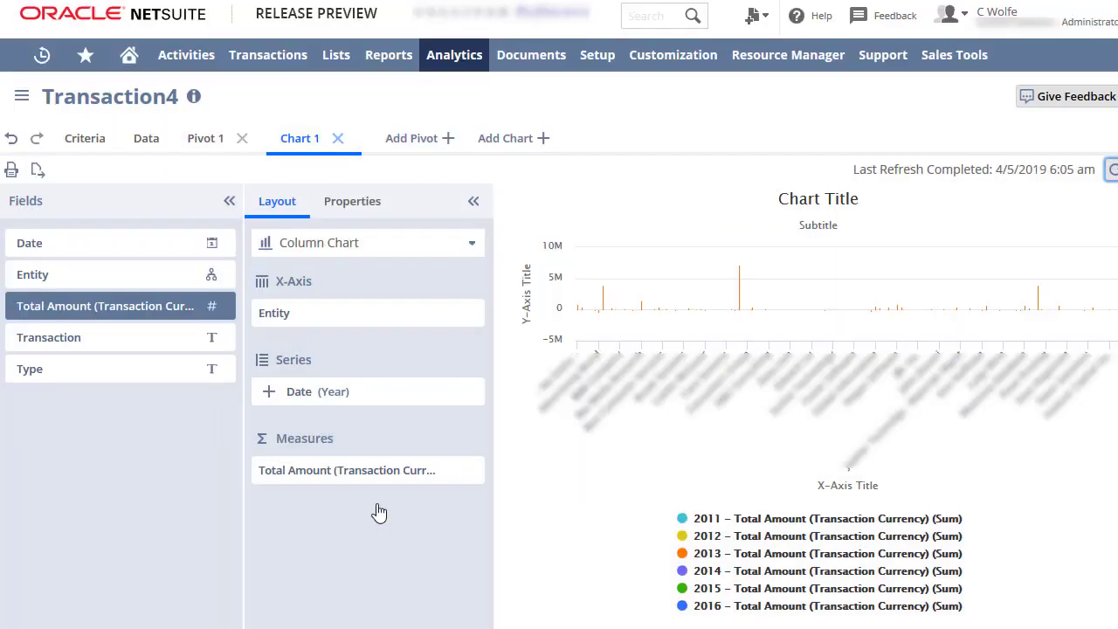